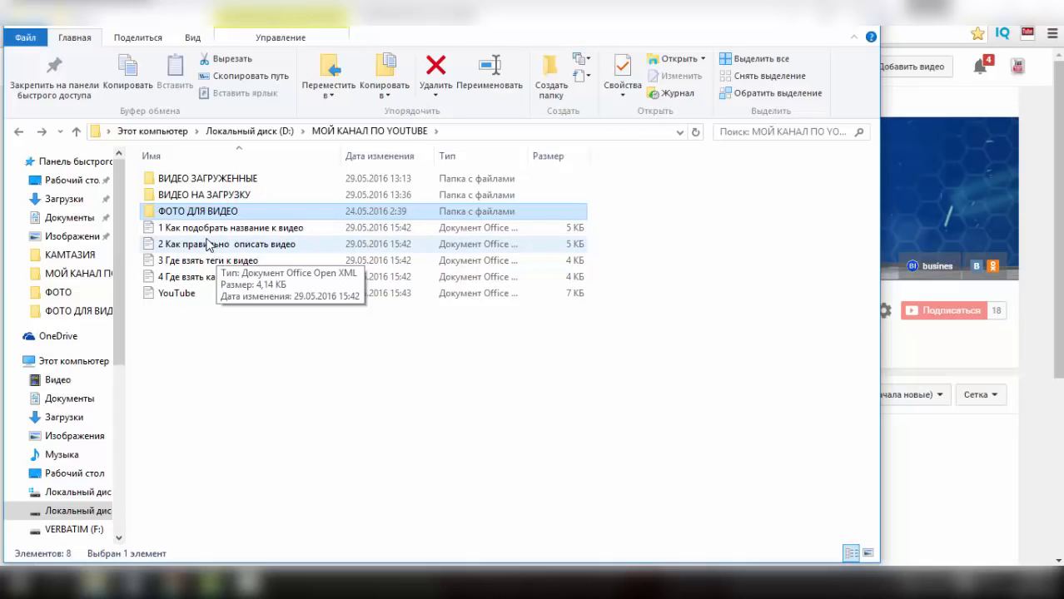
Switch to the WordPad document "1 Как подобрать название к видео" and review its links, description text and related-video list
{"action": "mouse_move", "coordinate": [249, 583]}
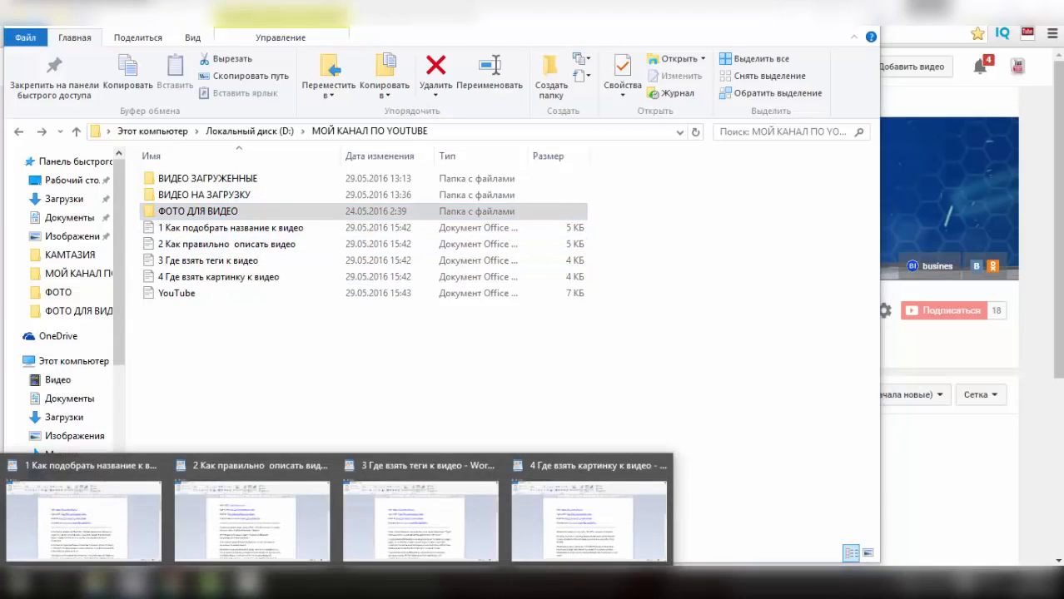
{"action": "left_click", "coordinate": [107, 530]}
{"action": "scroll", "coordinate": [359, 296], "scroll_direction": "down", "scroll_amount": 10}
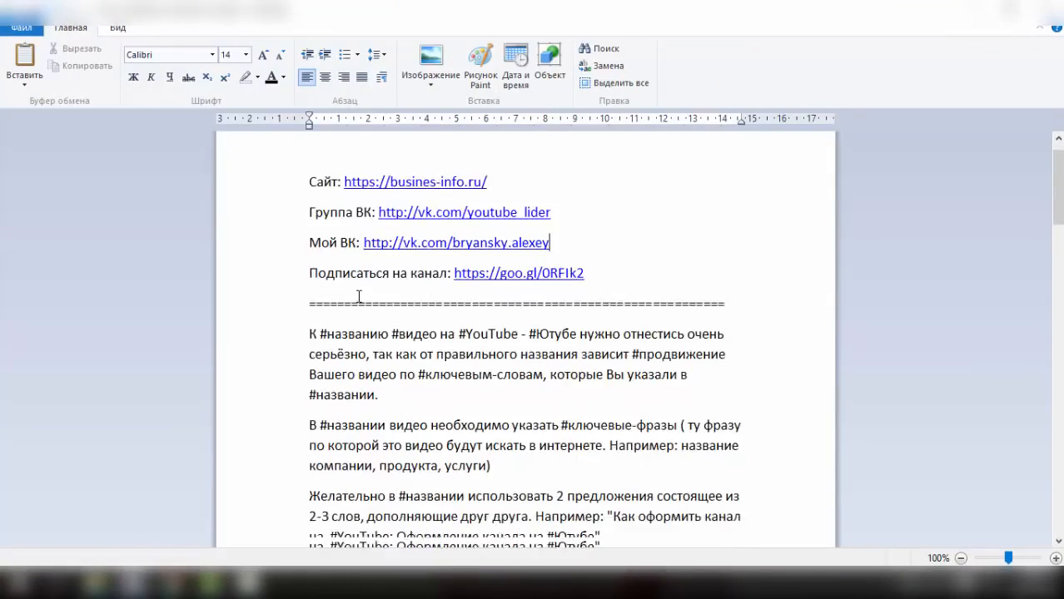
{"action": "scroll", "coordinate": [359, 296], "scroll_direction": "down", "scroll_amount": 17}
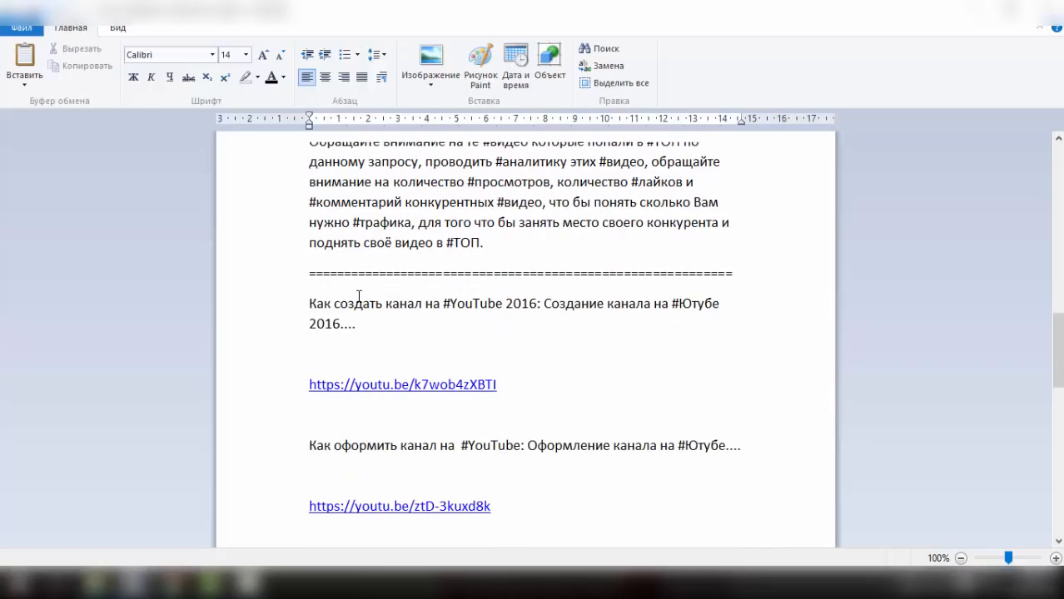
{"action": "scroll", "coordinate": [359, 296], "scroll_direction": "up", "scroll_amount": 20}
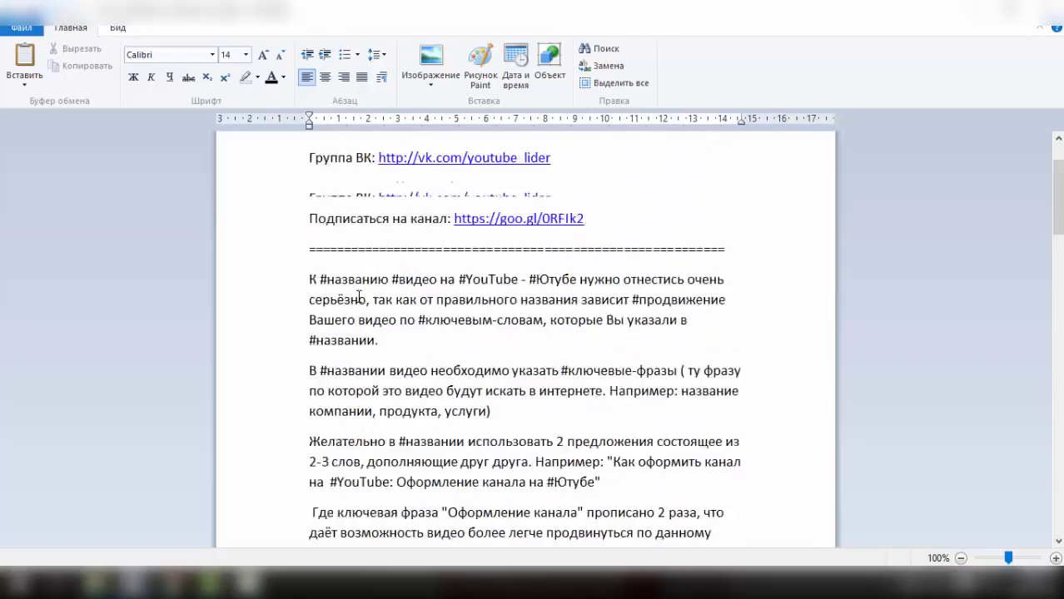
{"action": "scroll", "coordinate": [359, 296], "scroll_direction": "up", "scroll_amount": 3}
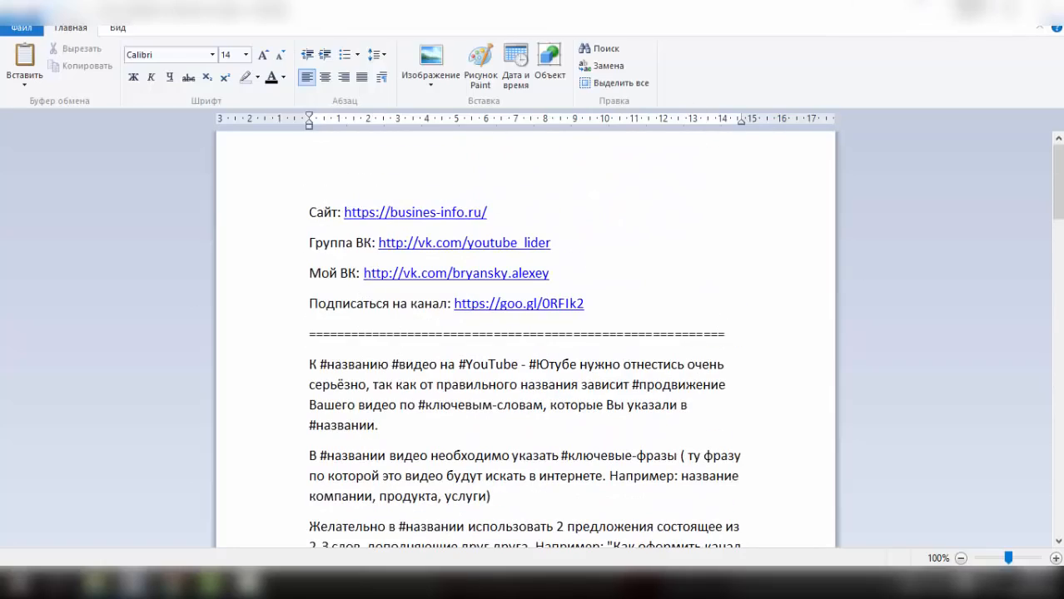
{"action": "left_click", "coordinate": [976, 10]}
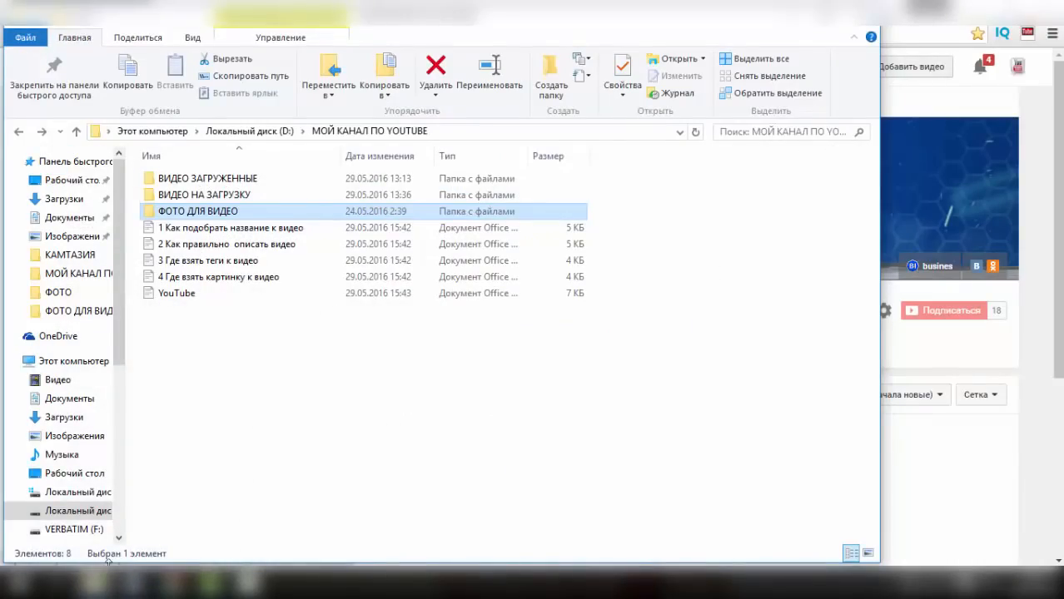
Switch to the WordPad document "2 Как правильно описать видео" and review its description text and related-video links
{"action": "mouse_move", "coordinate": [138, 586]}
{"action": "left_click", "coordinate": [257, 513]}
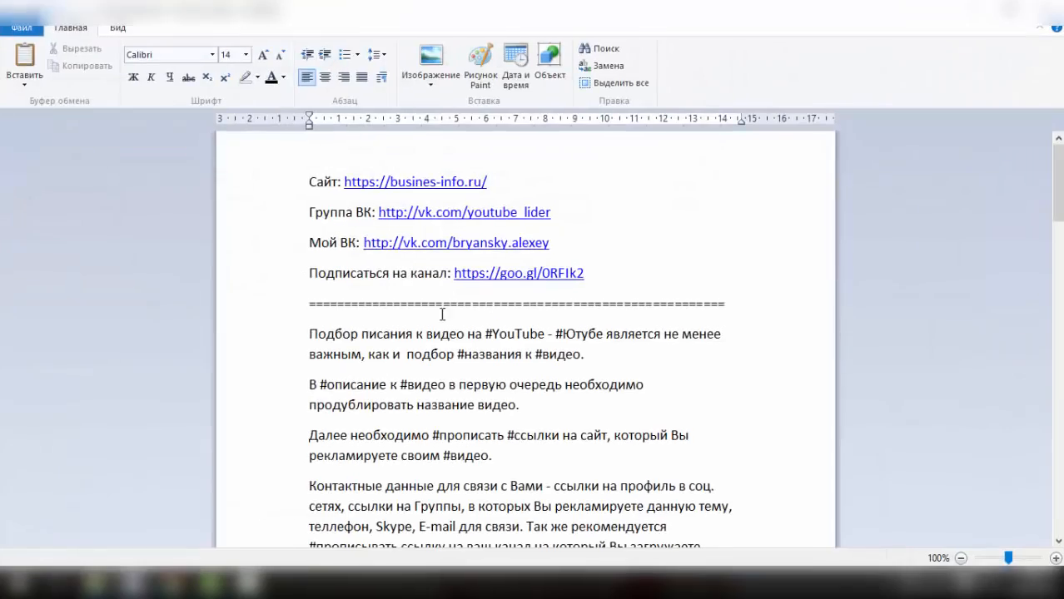
{"action": "scroll", "coordinate": [442, 313], "scroll_direction": "down", "scroll_amount": 4}
{"action": "scroll", "coordinate": [442, 313], "scroll_direction": "down", "scroll_amount": 8}
{"action": "scroll", "coordinate": [442, 313], "scroll_direction": "up", "scroll_amount": 12}
{"action": "scroll", "coordinate": [546, 266], "scroll_direction": "down", "scroll_amount": 15}
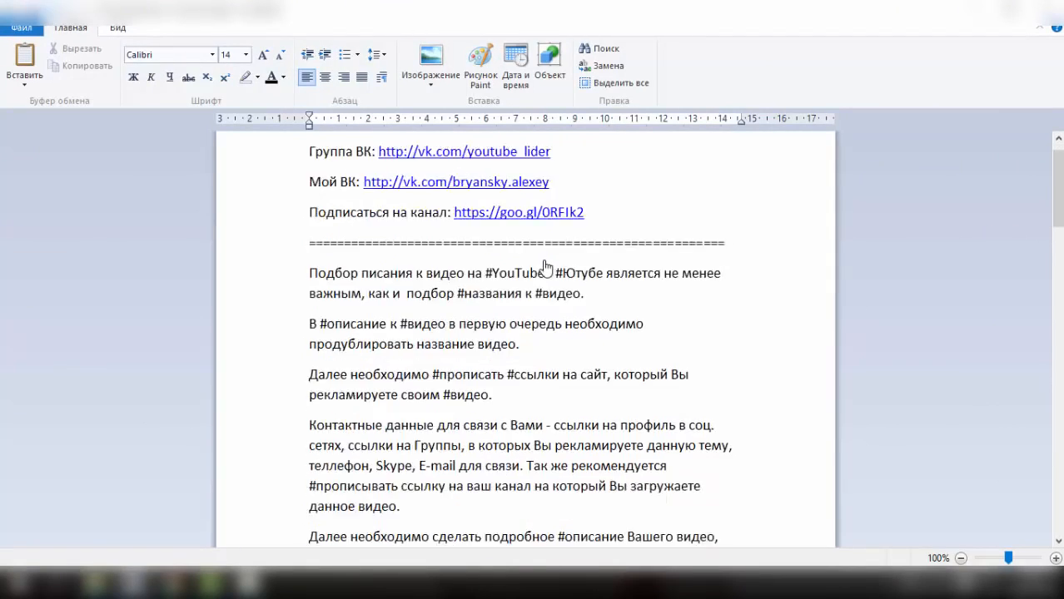
{"action": "scroll", "coordinate": [545, 267], "scroll_direction": "up", "scroll_amount": 7}
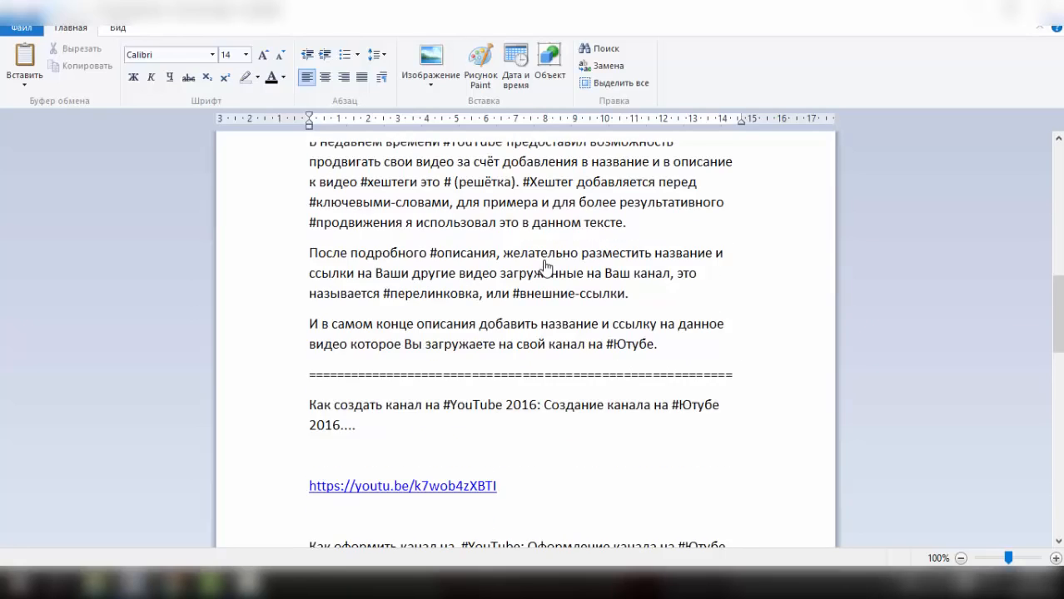
{"action": "scroll", "coordinate": [542, 267], "scroll_direction": "down", "scroll_amount": 5}
{"action": "scroll", "coordinate": [466, 283], "scroll_direction": "up", "scroll_amount": 3}
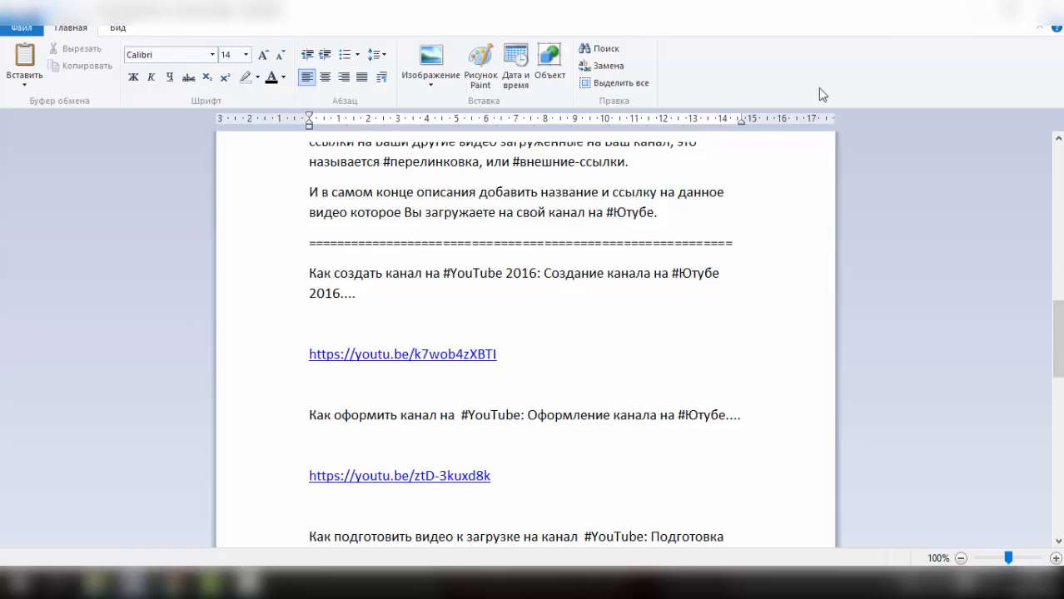
{"action": "left_click", "coordinate": [969, 12]}
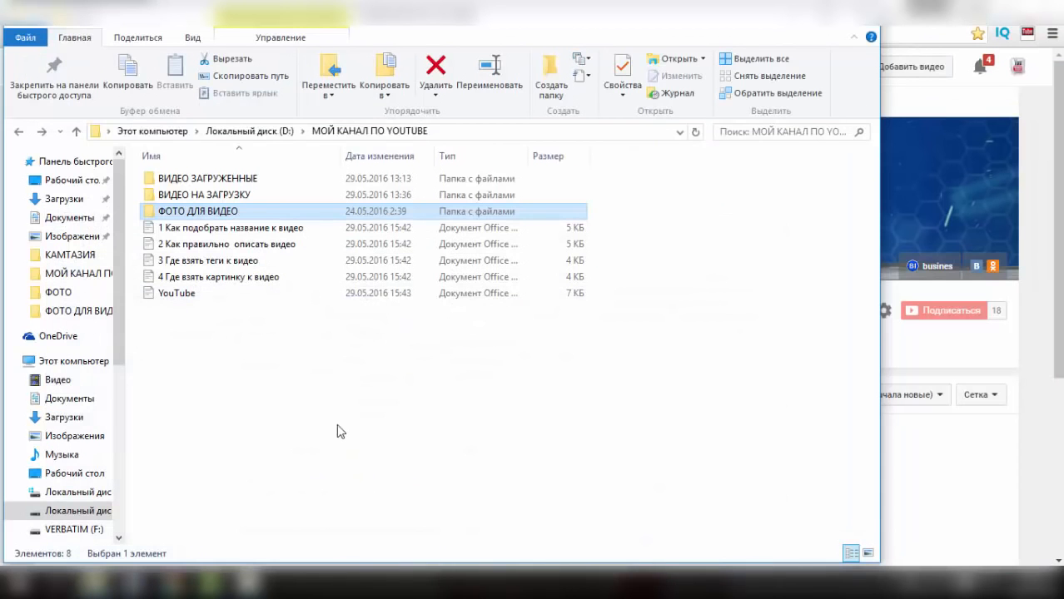
Open the ВИДЕО НА ЗАГРУЗКУ folder, move its window aside to reveal the YouTube channel, and open the video upload page
{"action": "double_click", "coordinate": [221, 198]}
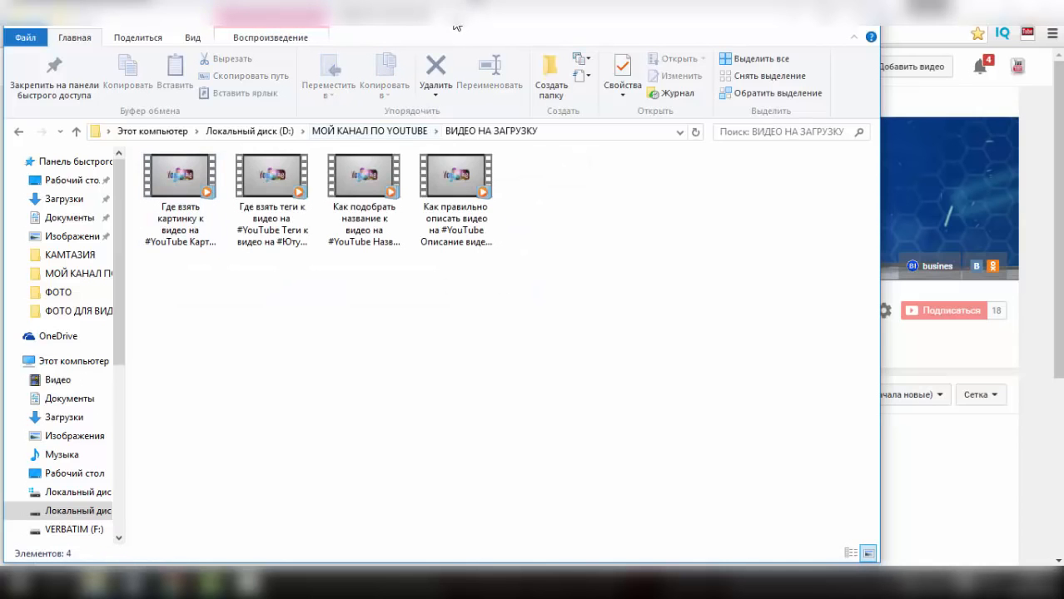
{"action": "left_click_drag", "start_coordinate": [457, 26], "coordinate": [956, 124]}
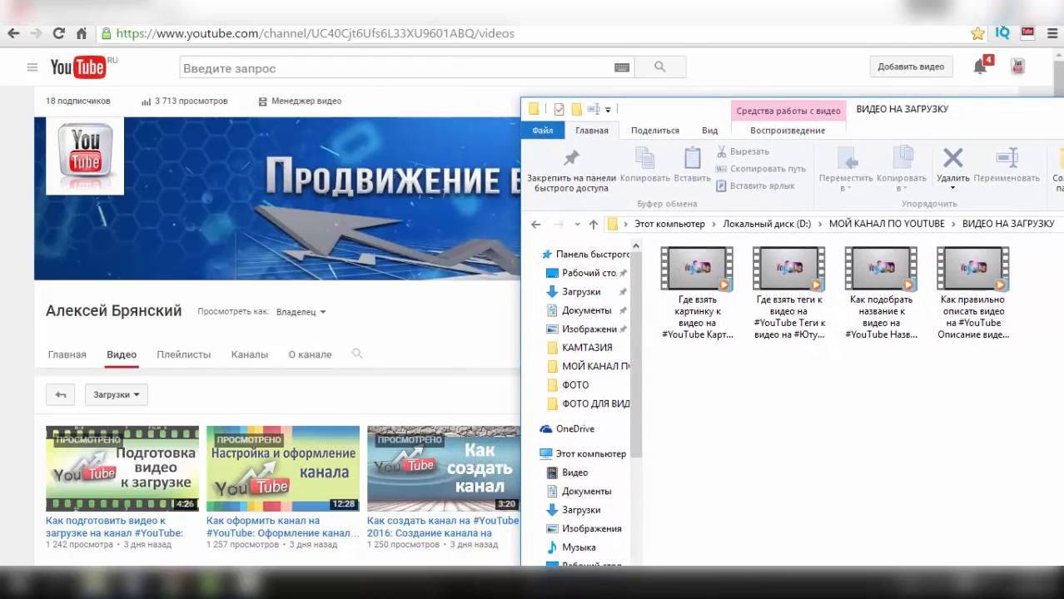
{"action": "left_click", "coordinate": [910, 66]}
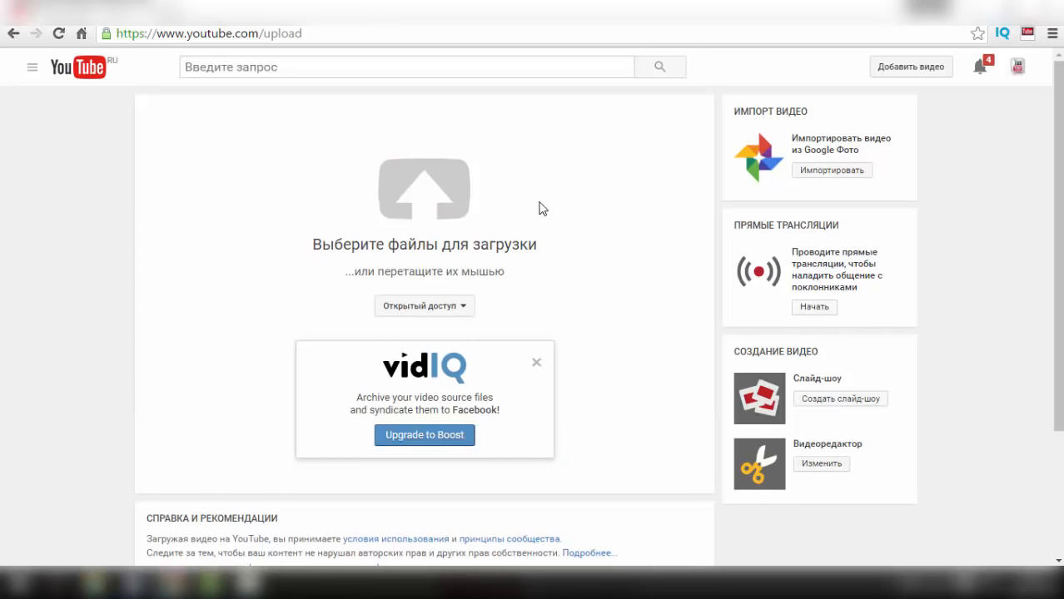
Upload the video "Как подобрать название к видео на #YouTube" from the ВИДЕО НА ЗАГРУЗКУ folder to the YouTube upload page
{"action": "left_click", "coordinate": [432, 192]}
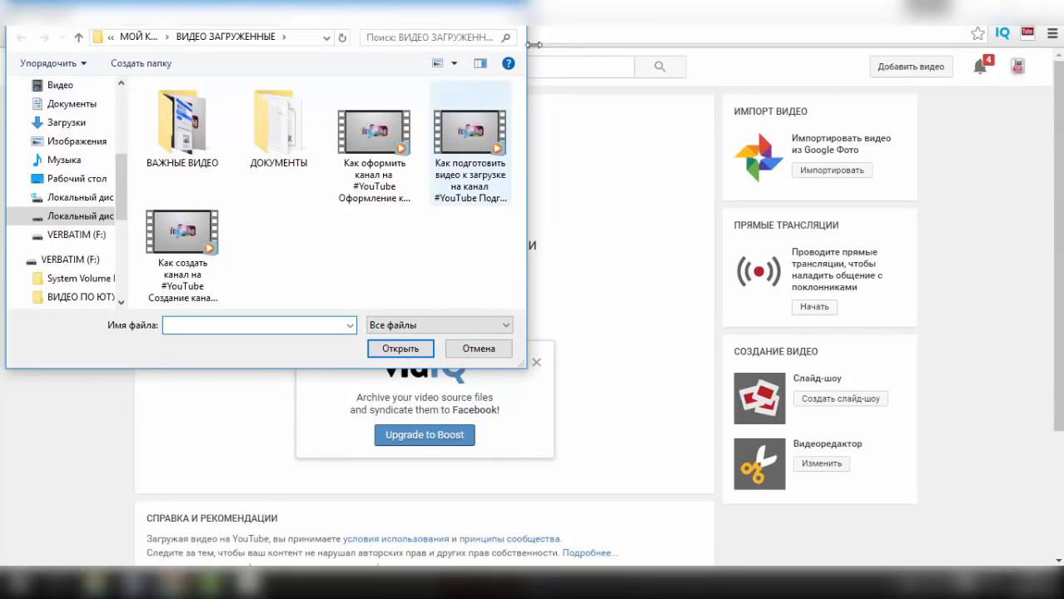
{"action": "left_click", "coordinate": [511, 17]}
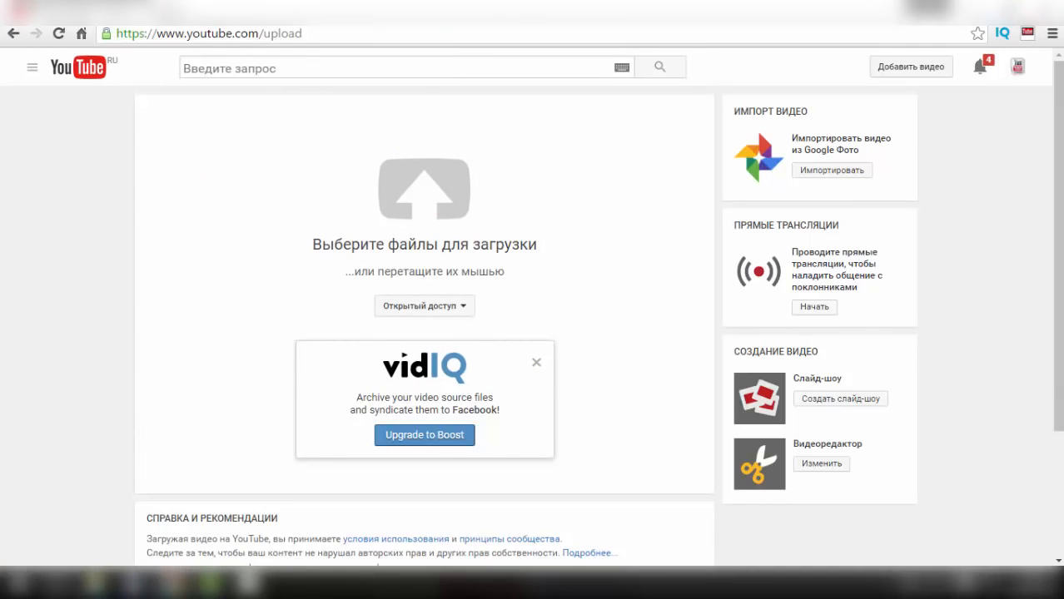
{"action": "mouse_move", "coordinate": [96, 582]}
{"action": "left_click", "coordinate": [98, 540]}
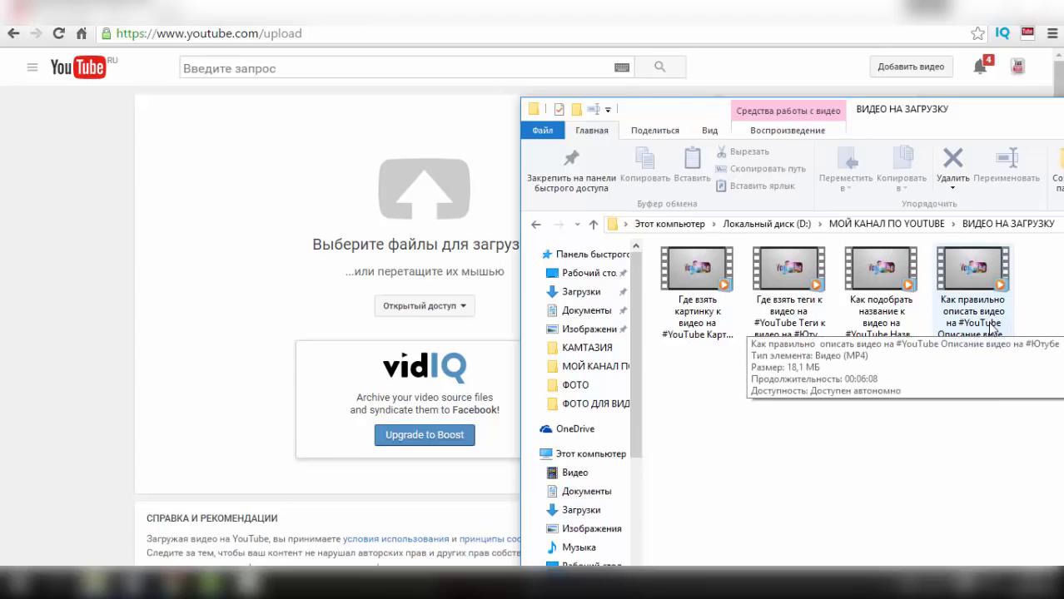
{"action": "left_click", "coordinate": [888, 312]}
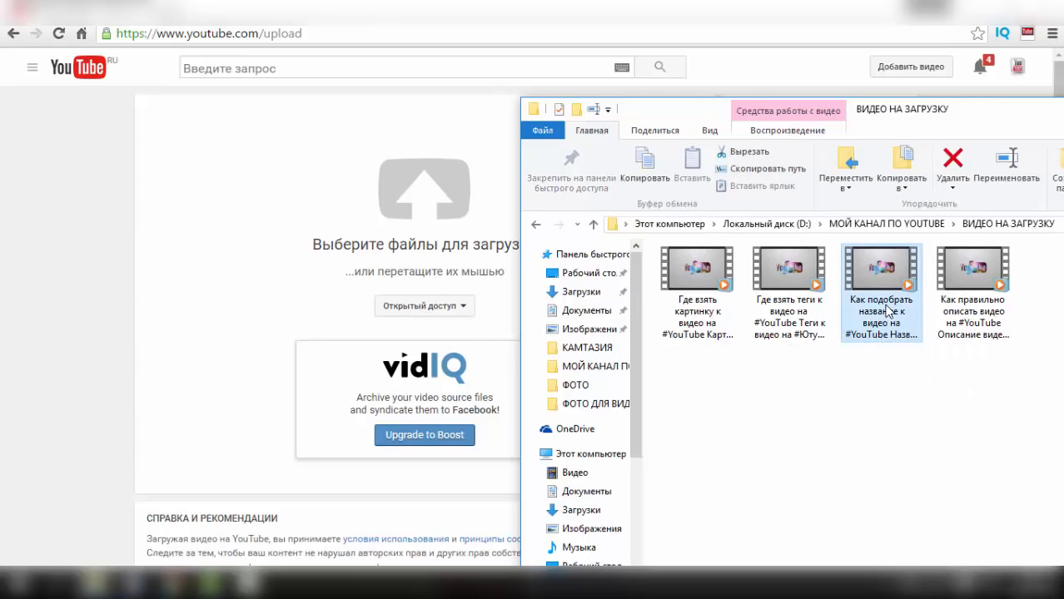
{"action": "left_click_drag", "start_coordinate": [887, 311], "coordinate": [421, 215]}
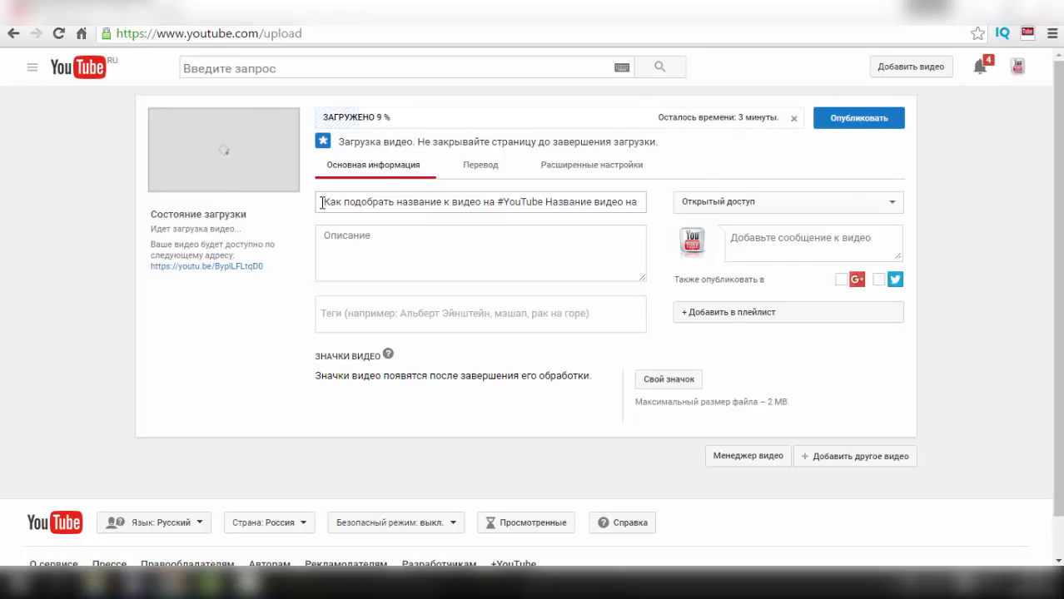
Insert a colon after #YouTube in the video title and add an ellipsis after #Ютубе
{"action": "left_click", "coordinate": [544, 202]}
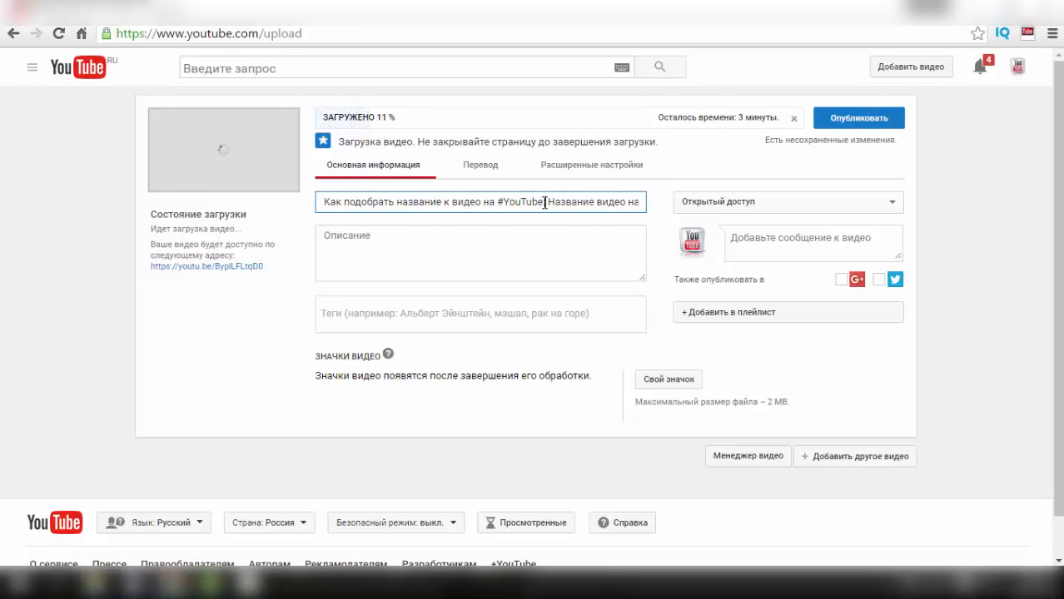
{"action": "left_click_drag", "start_coordinate": [544, 202], "coordinate": [715, 172]}
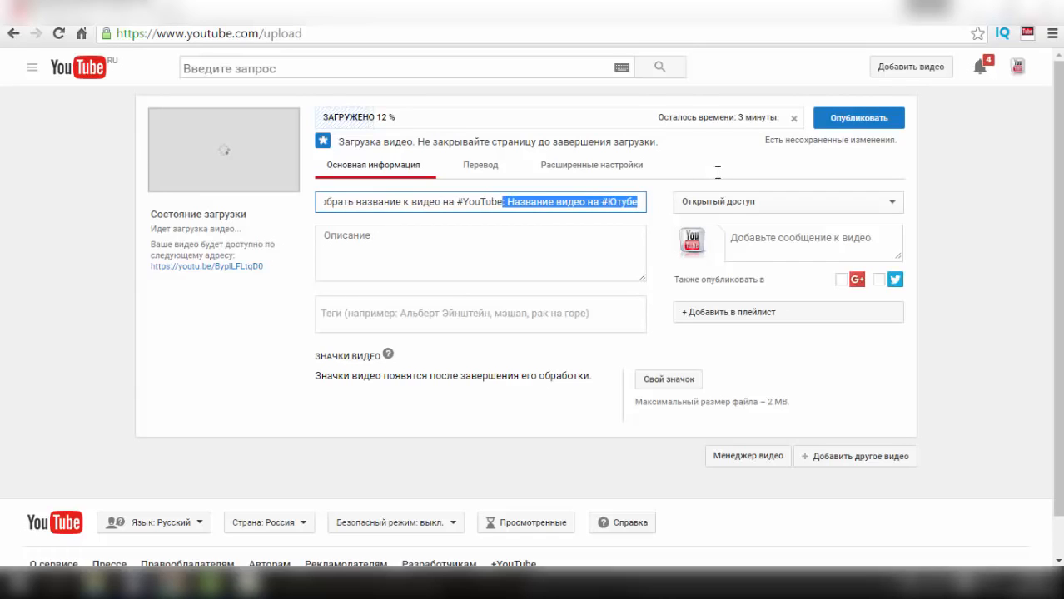
{"action": "left_click", "coordinate": [645, 200]}
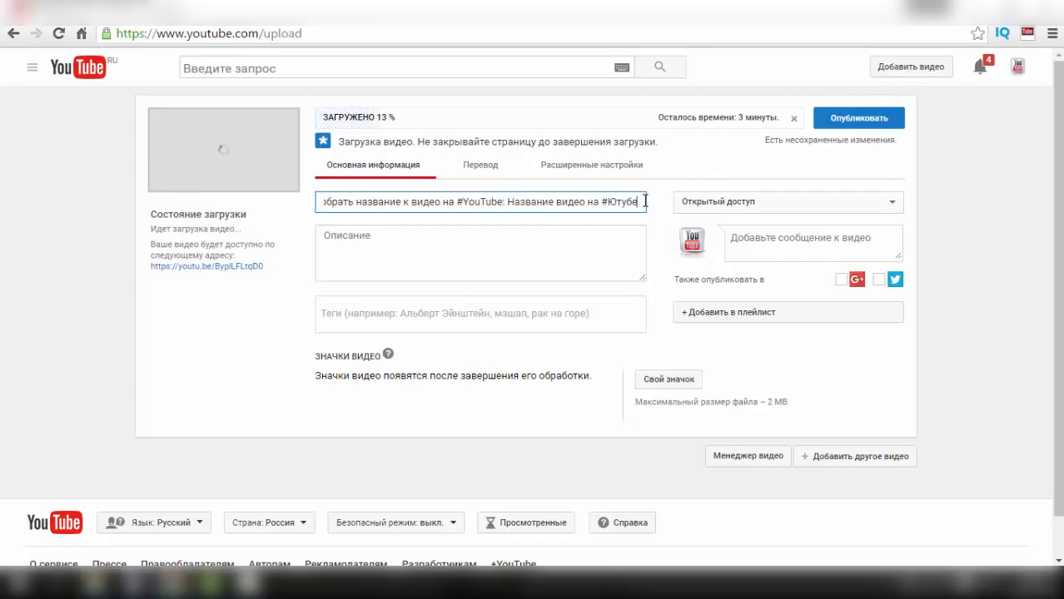
{"action": "type", "text": "..."}
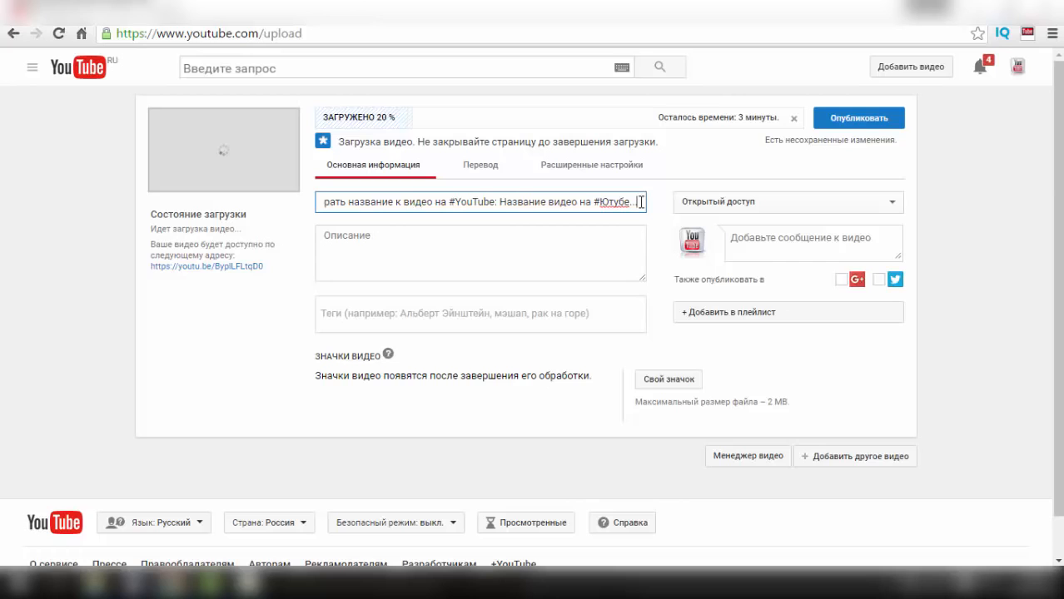
Copy the full video title into the description
{"action": "left_click_drag", "start_coordinate": [641, 202], "coordinate": [278, 190]}
{"action": "key", "text": "ctrl+c"}
{"action": "left_click", "coordinate": [380, 239]}
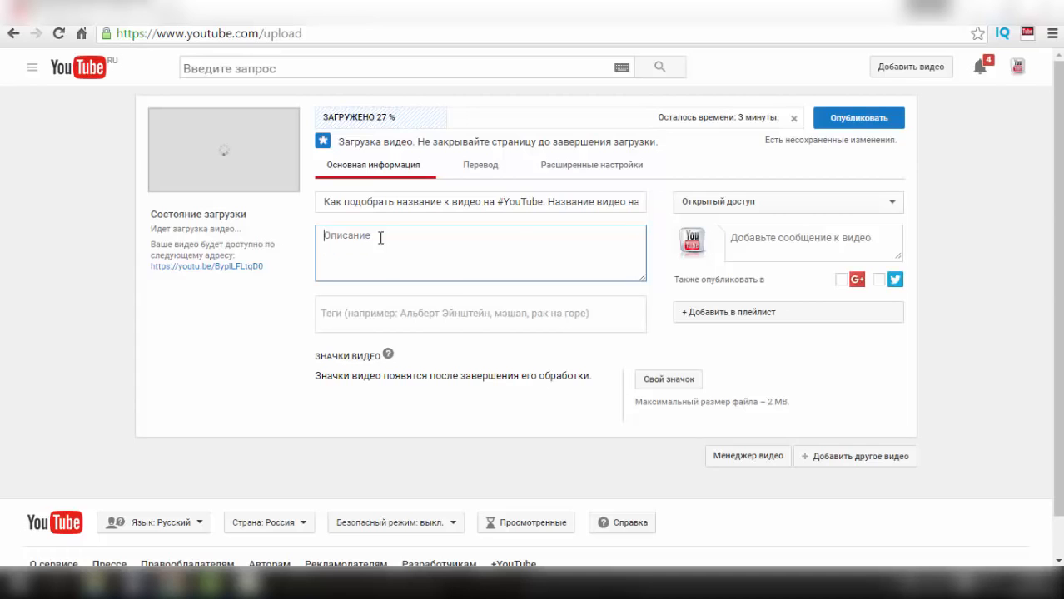
{"action": "key", "text": "ctrl+v"}
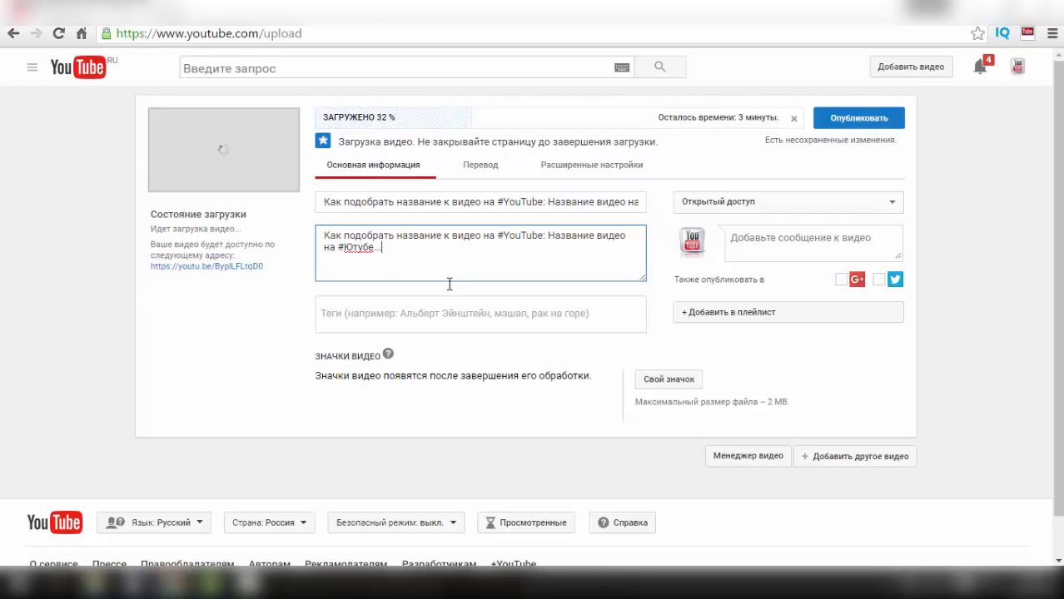
In the WordPad document "1 Как подобрать название к видео", paste the video title below the last video link and start a new line
{"action": "mouse_move", "coordinate": [146, 582]}
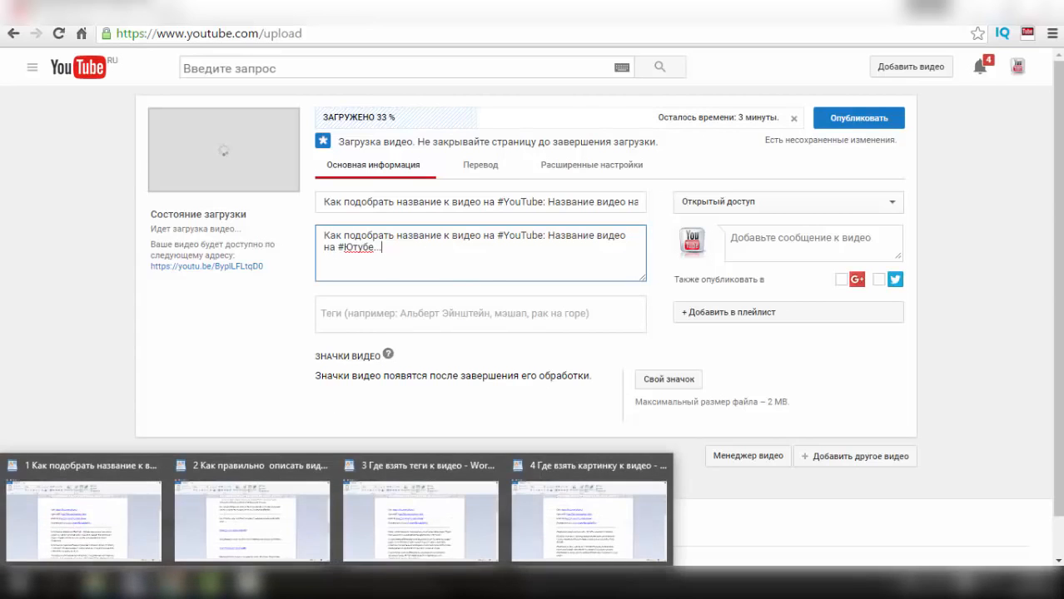
{"action": "left_click", "coordinate": [136, 542]}
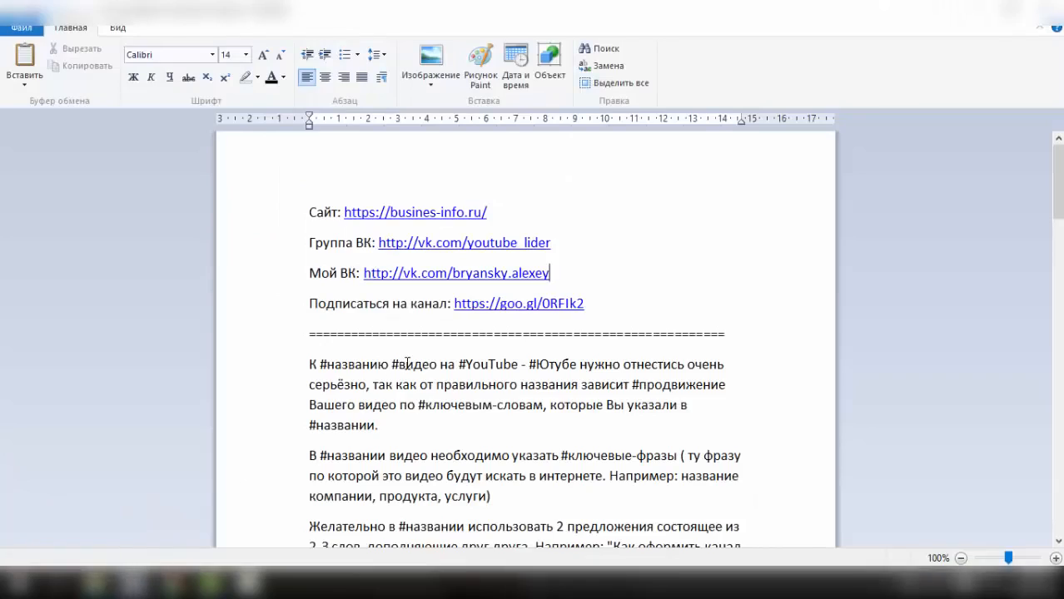
{"action": "scroll", "coordinate": [407, 364], "scroll_direction": "down", "scroll_amount": 20}
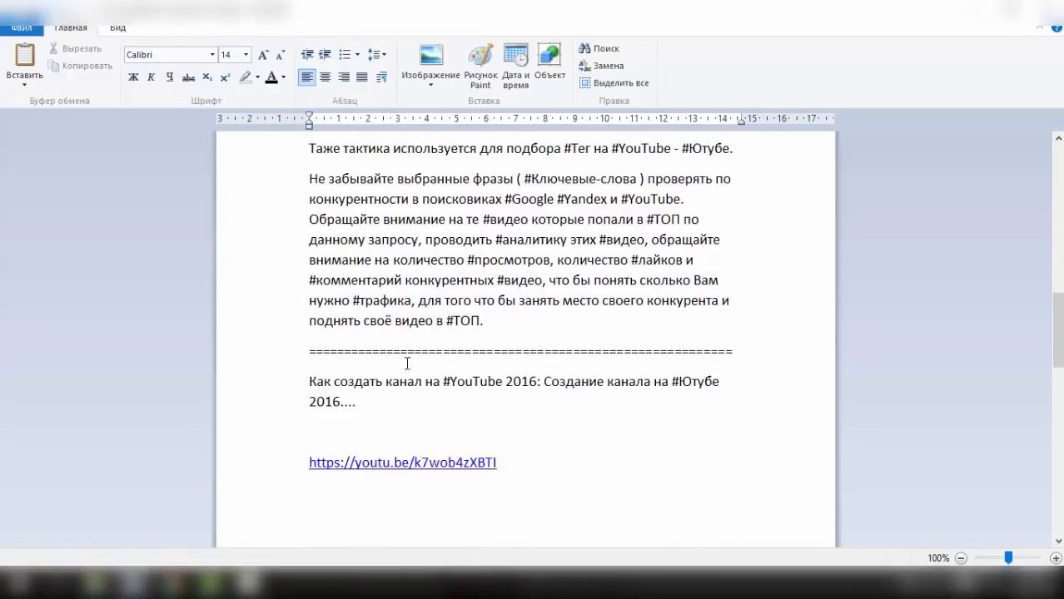
{"action": "scroll", "coordinate": [407, 364], "scroll_direction": "down", "scroll_amount": 5}
{"action": "left_click", "coordinate": [324, 493]}
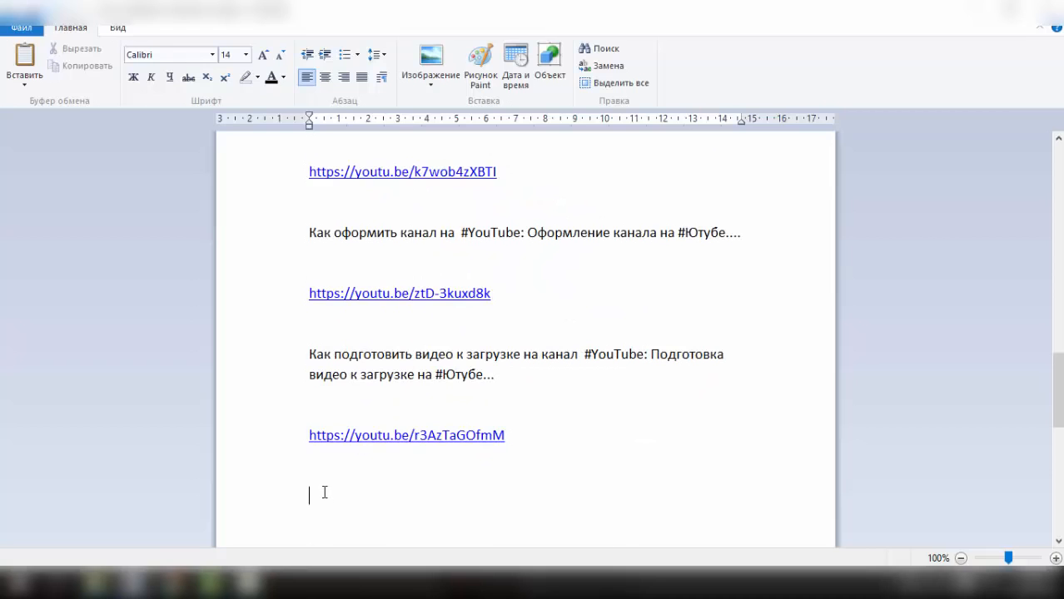
{"action": "key", "text": "ctrl+v"}
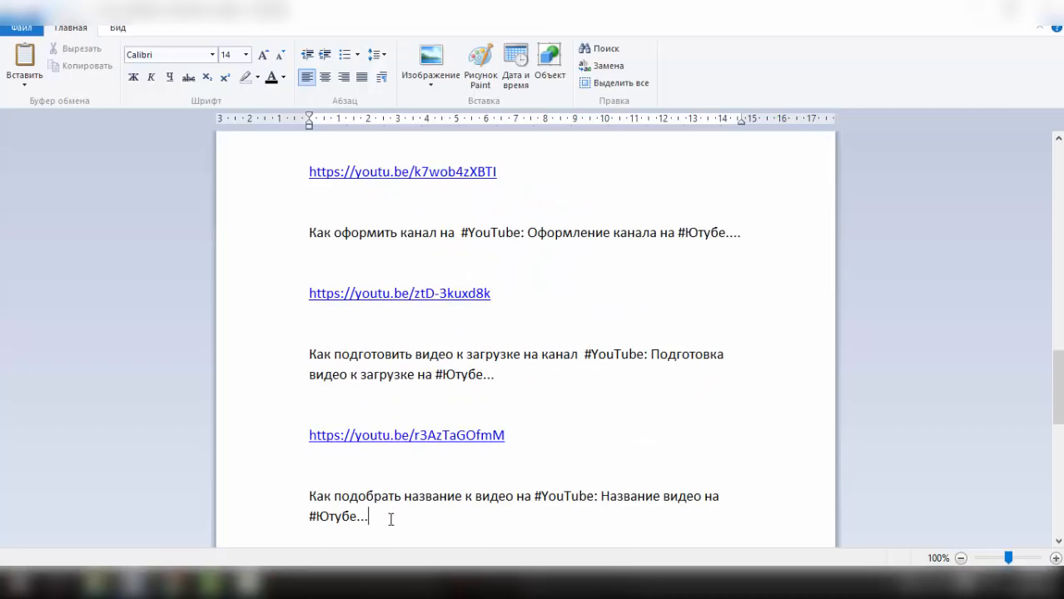
{"action": "key", "text": "Return"}
{"action": "scroll", "coordinate": [411, 500], "scroll_direction": "down", "scroll_amount": 1}
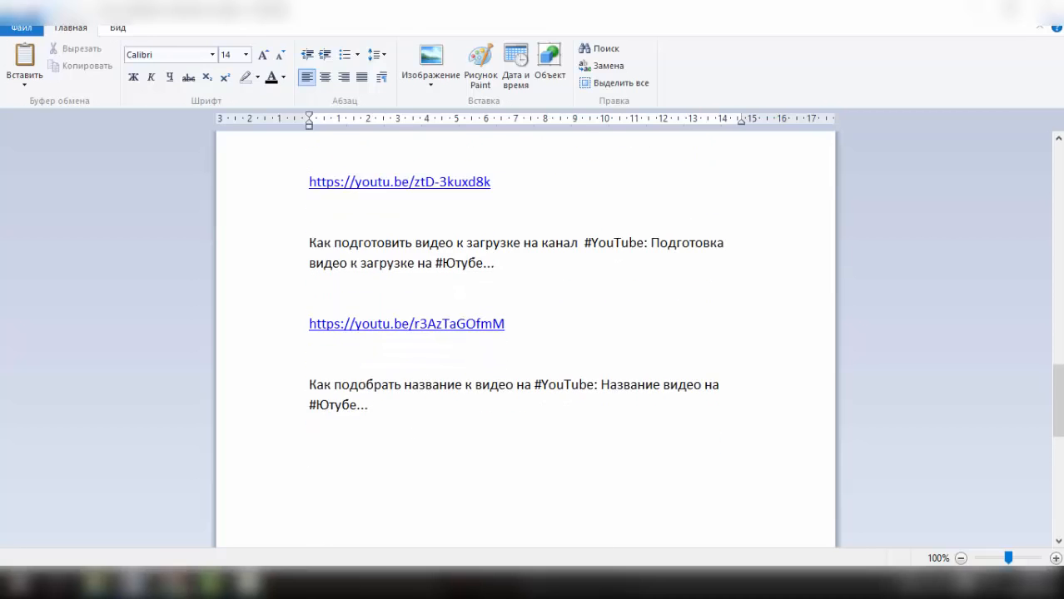
Switch back to the YouTube upload page and copy the link address of the video being uploaded
{"action": "left_click", "coordinate": [174, 582]}
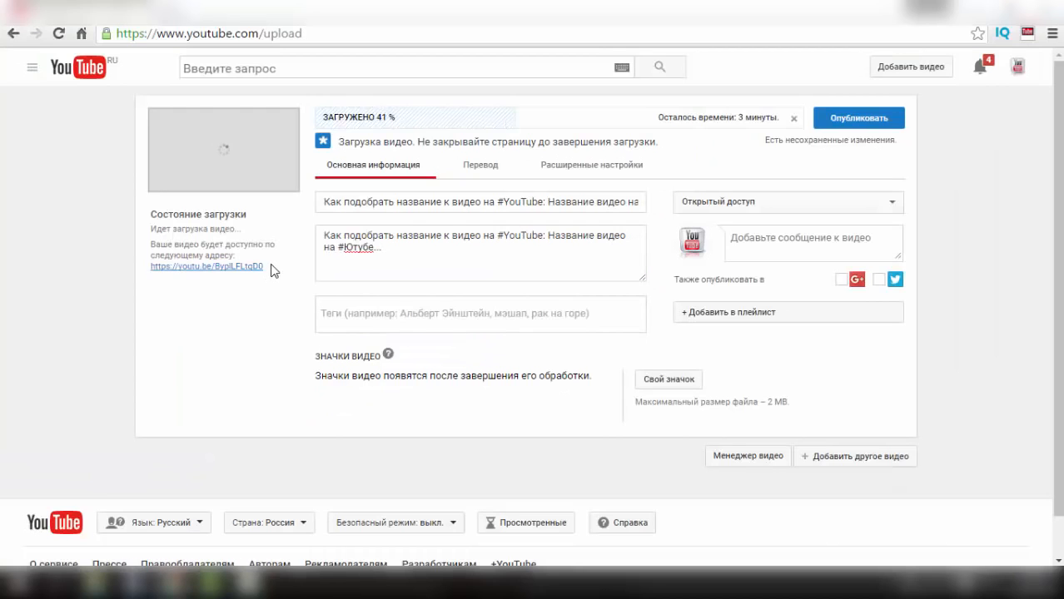
{"action": "left_click_drag", "start_coordinate": [264, 268], "coordinate": [153, 294]}
{"action": "key", "text": "ctrl+c"}
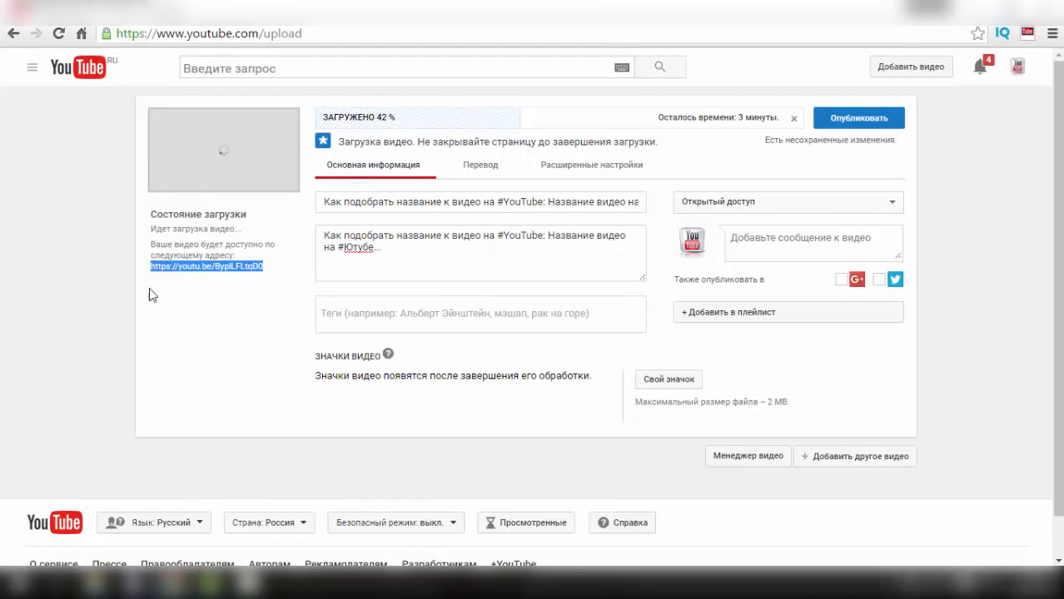
{"action": "right_click", "coordinate": [182, 268]}
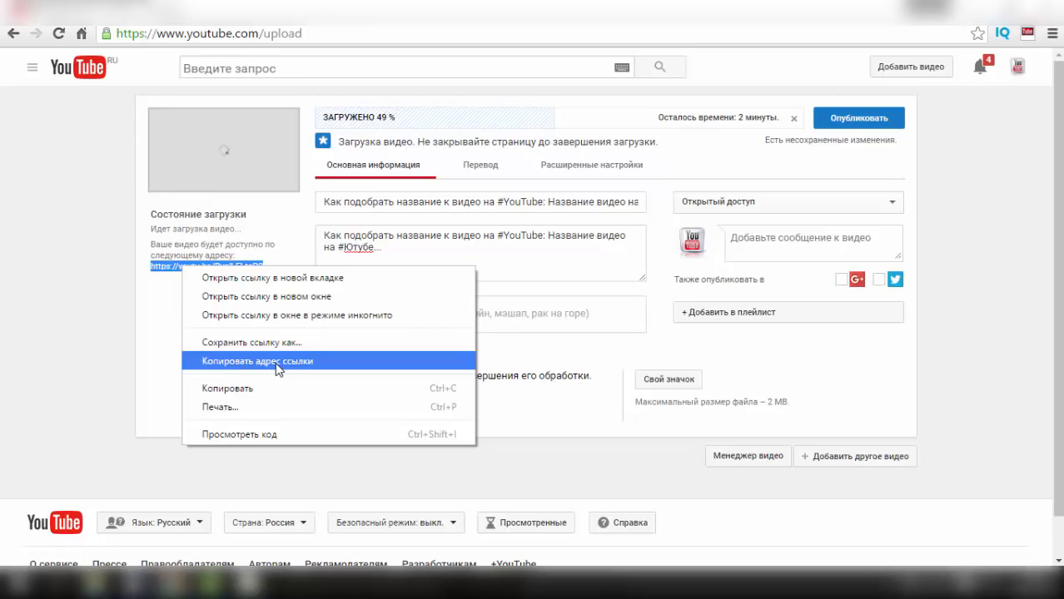
{"action": "left_click", "coordinate": [278, 369]}
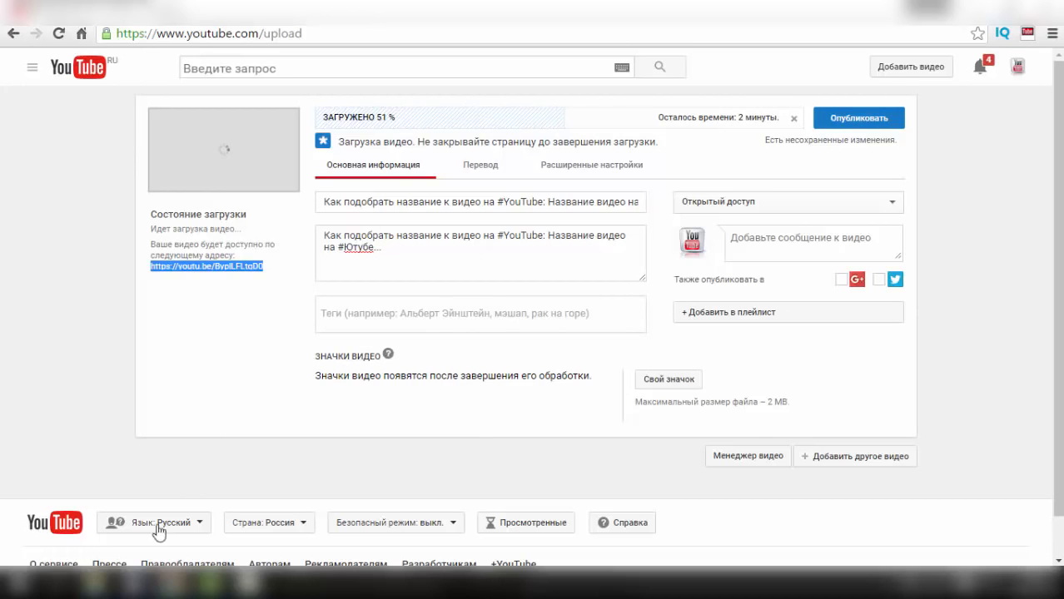
Switch to the WordPad document and paste the copied video link below the new video's title
{"action": "mouse_move", "coordinate": [133, 583]}
{"action": "left_click", "coordinate": [123, 543]}
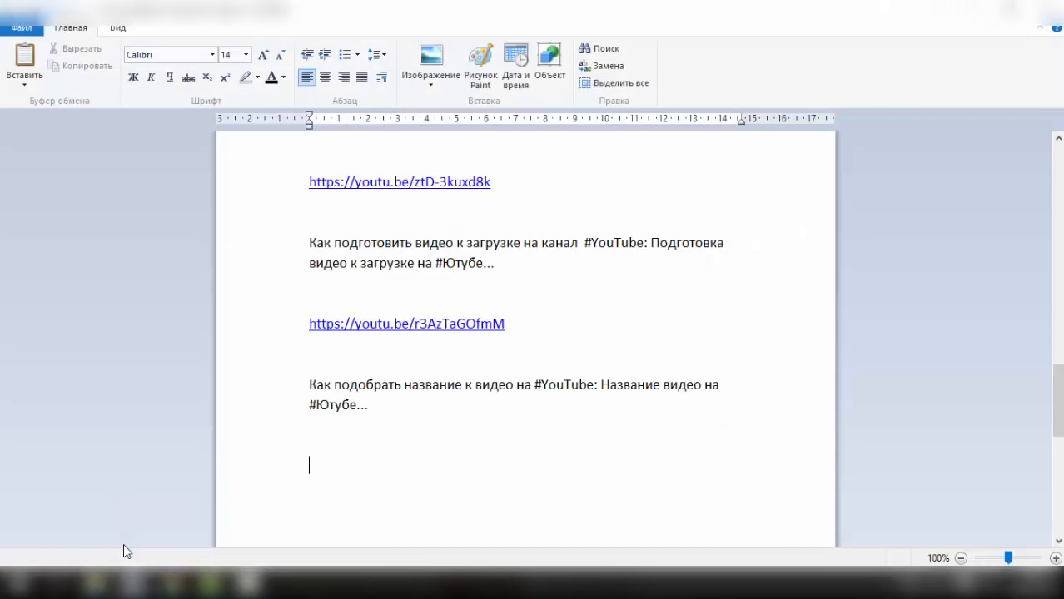
{"action": "key", "text": "ctrl+v"}
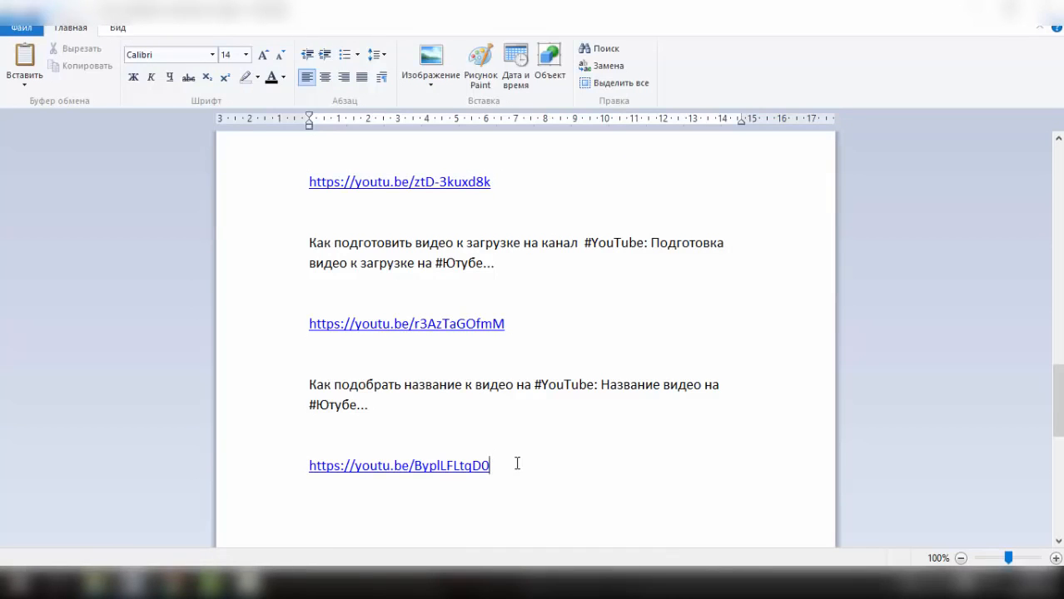
Copy the prepared WordPad description text down to the new video link, paste it into the video description below the title, and enlarge the description box
{"action": "left_click_drag", "start_coordinate": [489, 463], "coordinate": [308, 214]}
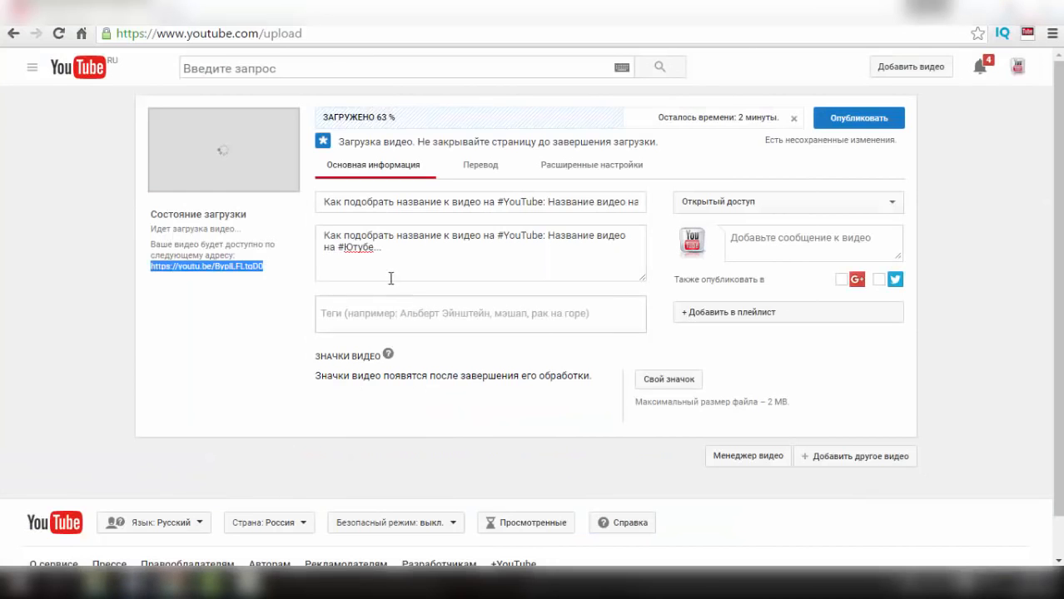
{"action": "left_click", "coordinate": [329, 268]}
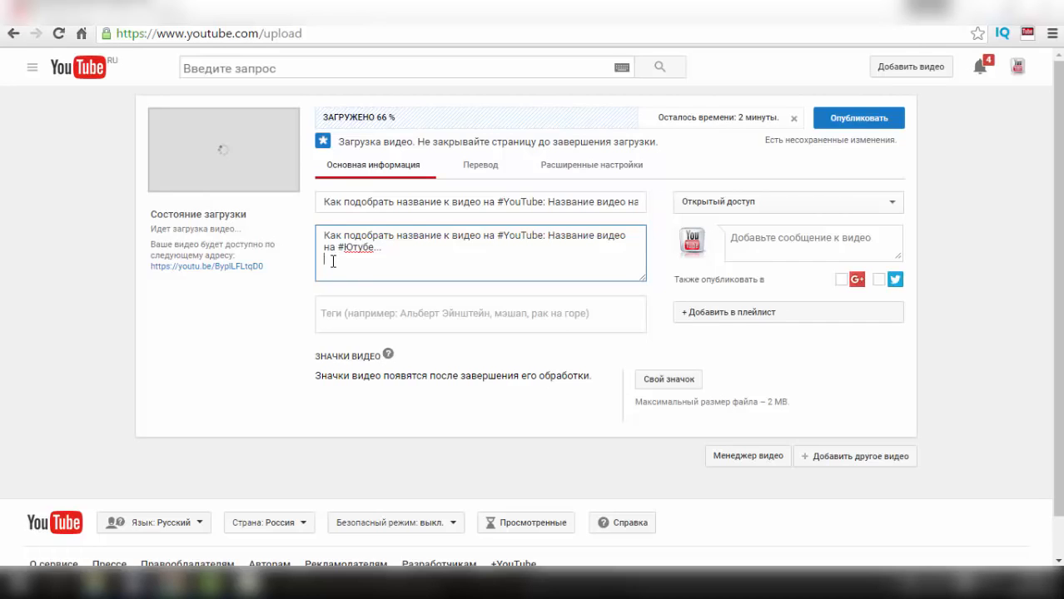
{"action": "key", "text": "Return"}
{"action": "key", "text": "ctrl+v"}
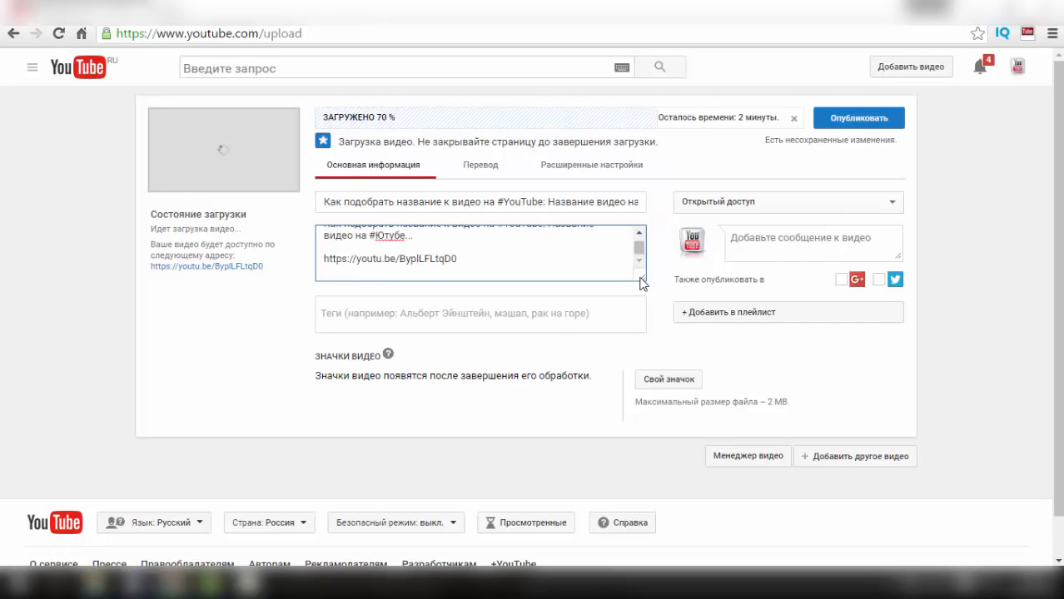
{"action": "left_click_drag", "start_coordinate": [641, 283], "coordinate": [653, 239]}
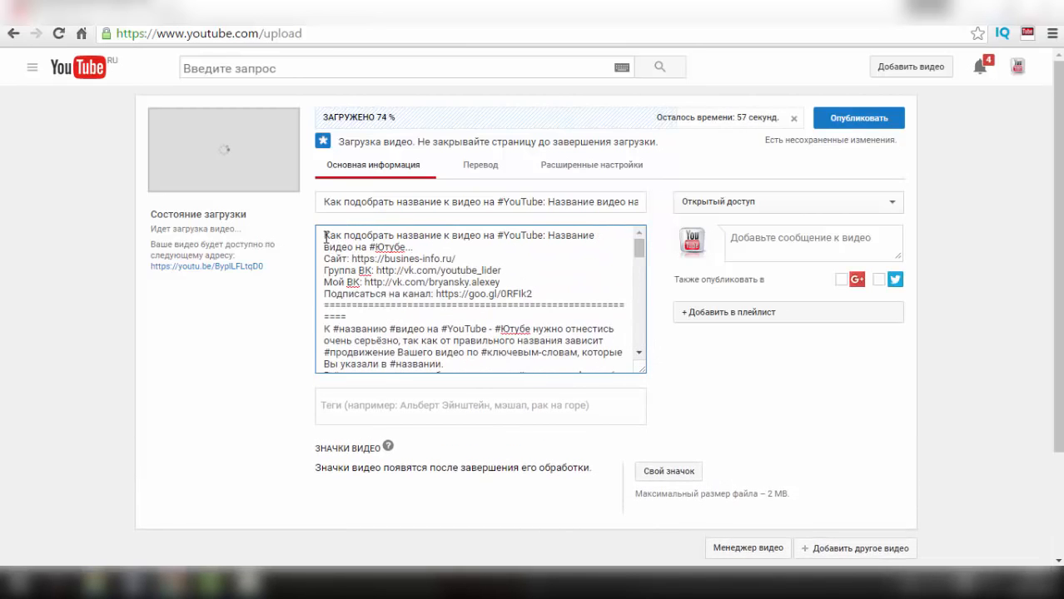
Copy the description's opening lines, from the title through the channel subscription link, into the message field for the video
{"action": "left_click_drag", "start_coordinate": [324, 235], "coordinate": [541, 293]}
{"action": "left_click", "coordinate": [747, 243]}
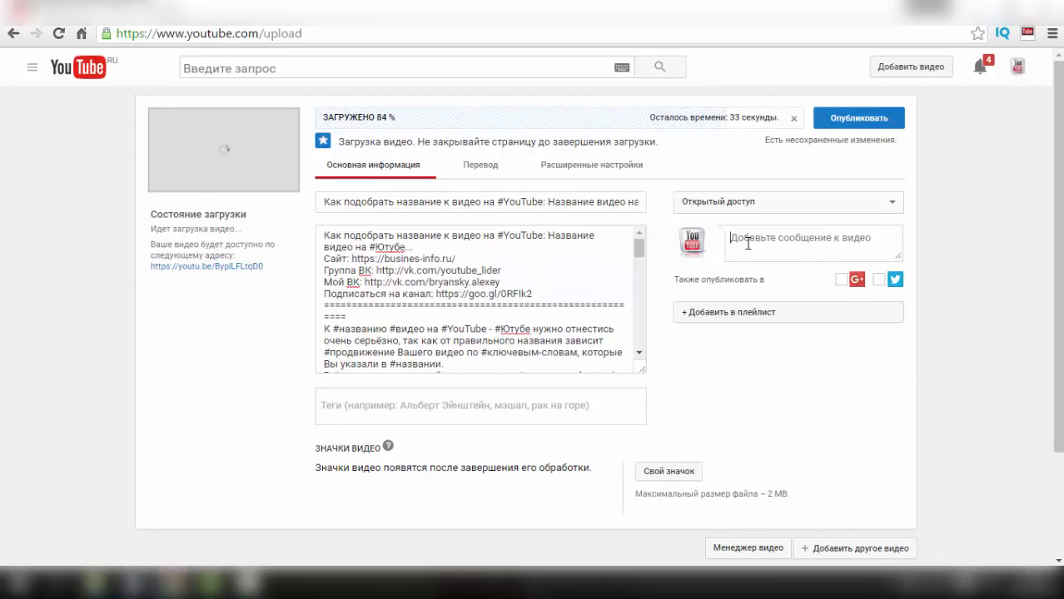
{"action": "key", "text": "ctrl+v"}
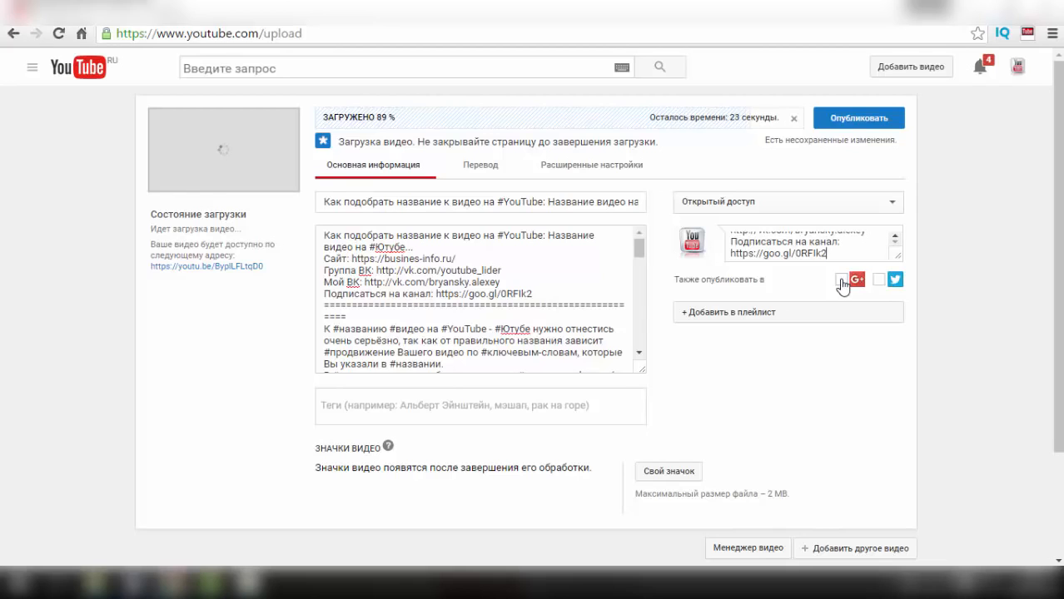
Enable sharing of the video to Google+ and add it to the playlist "YouTube & Ютуб"
{"action": "left_click", "coordinate": [841, 280]}
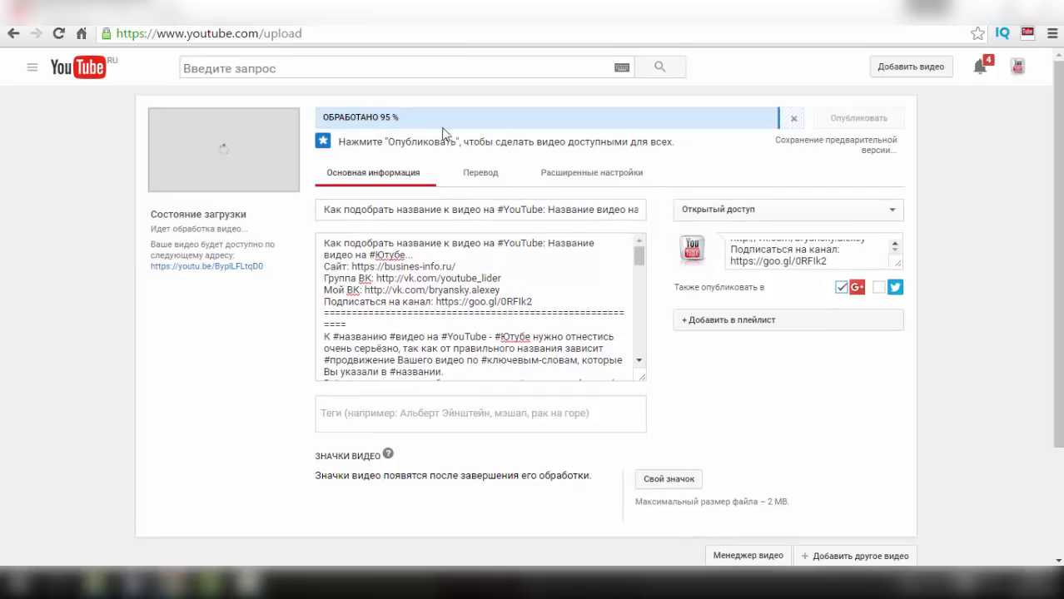
{"action": "left_click", "coordinate": [716, 314]}
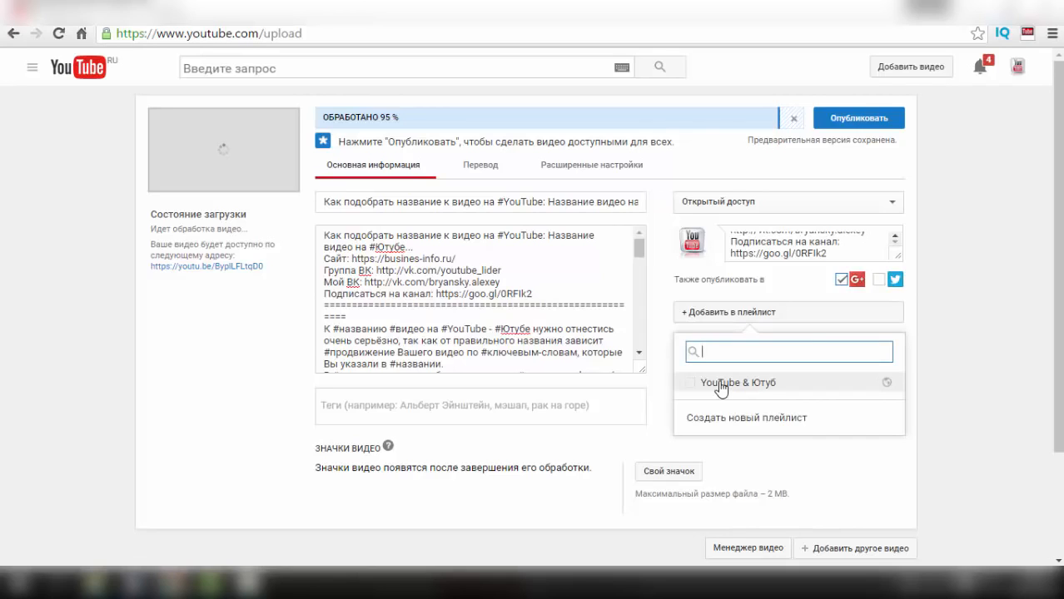
{"action": "left_click", "coordinate": [721, 388]}
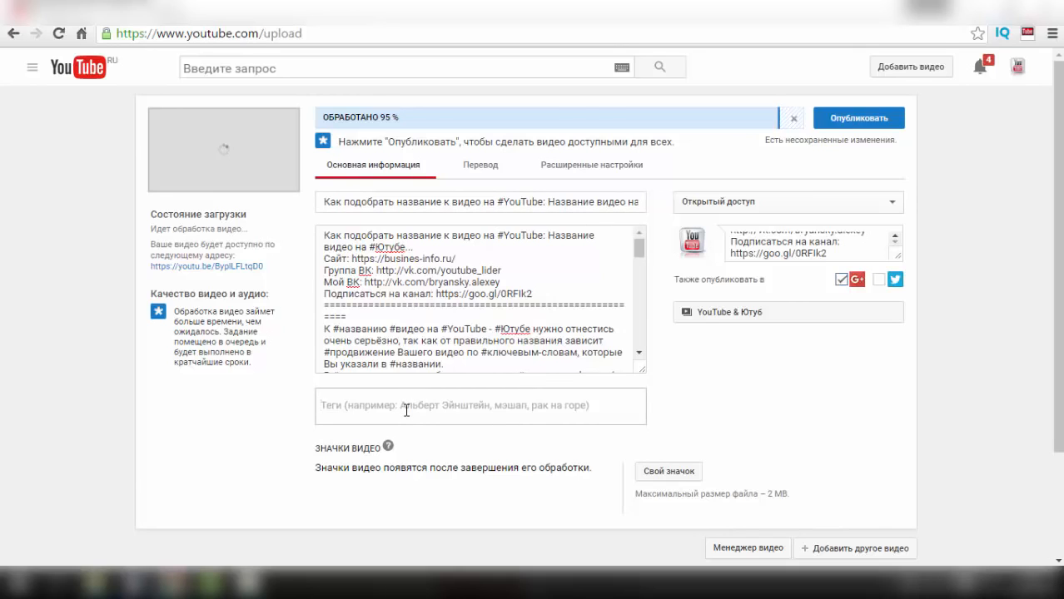
Add the tag "Как подобрать название к видео на YouTube" to the video
{"action": "key", "text": "ctrl+v"}
{"action": "type", "text": "к видео на YouTube"}
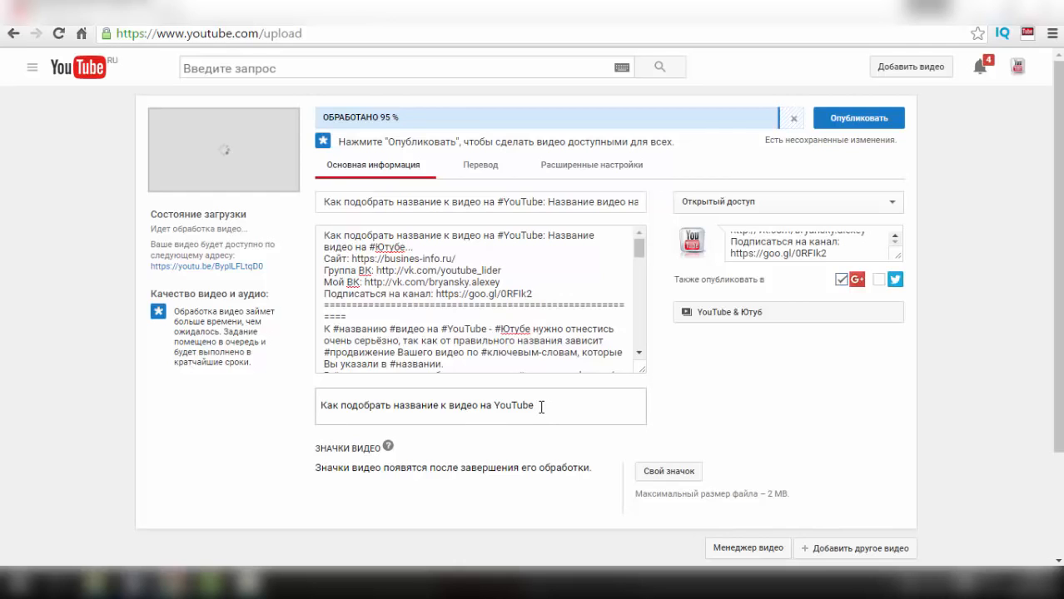
{"action": "key", "text": "Return"}
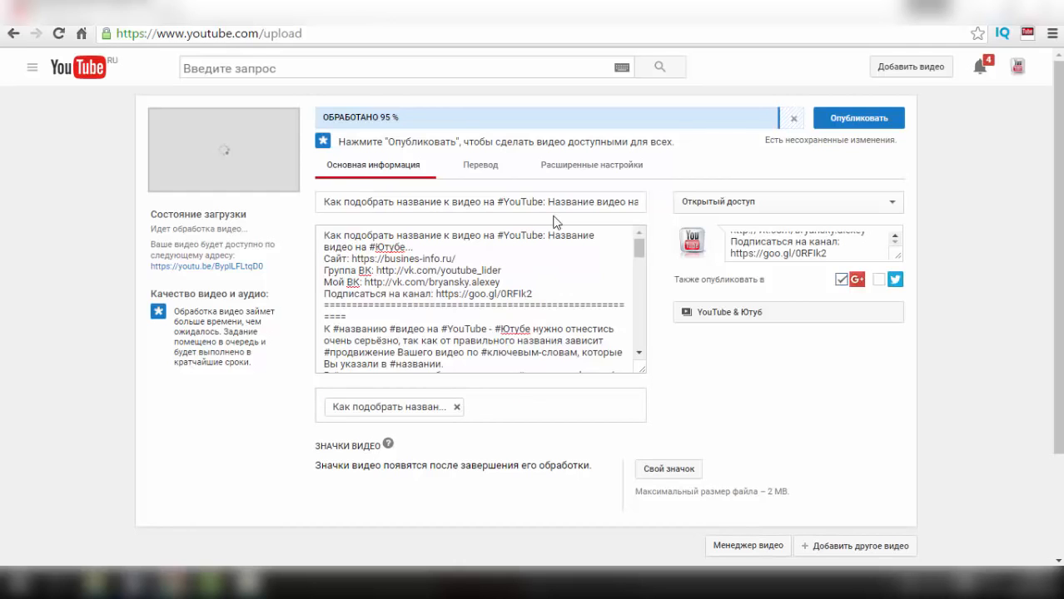
Add the second half of the title as the tag "Название видео на Ютубе", without the hash sign and ellipsis
{"action": "left_click_drag", "start_coordinate": [549, 203], "coordinate": [662, 197]}
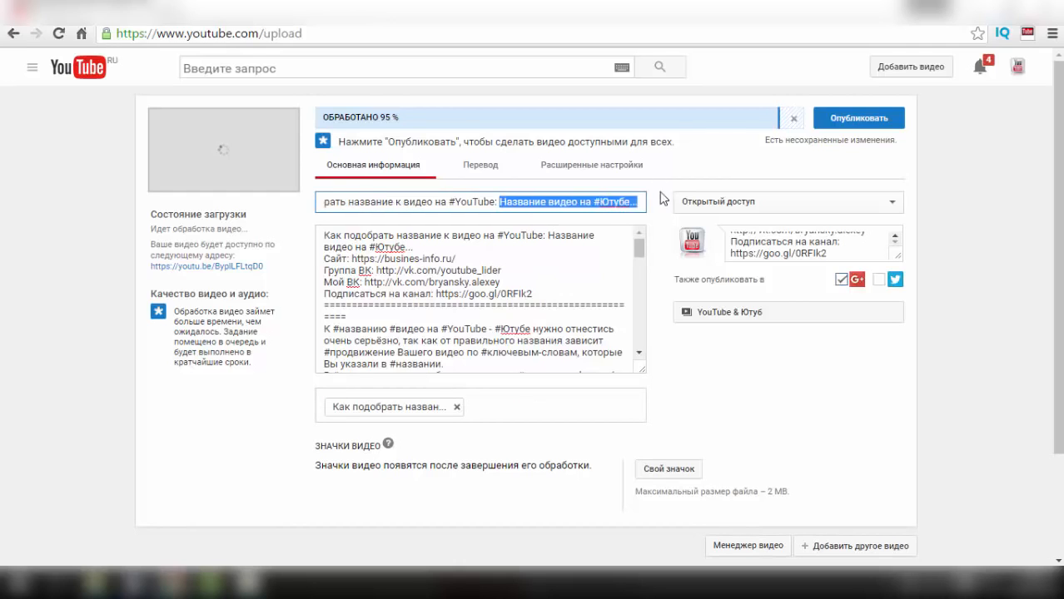
{"action": "left_click", "coordinate": [637, 204]}
{"action": "left_click", "coordinate": [513, 405]}
{"action": "type", "text": "Название видео на Ютубе"}
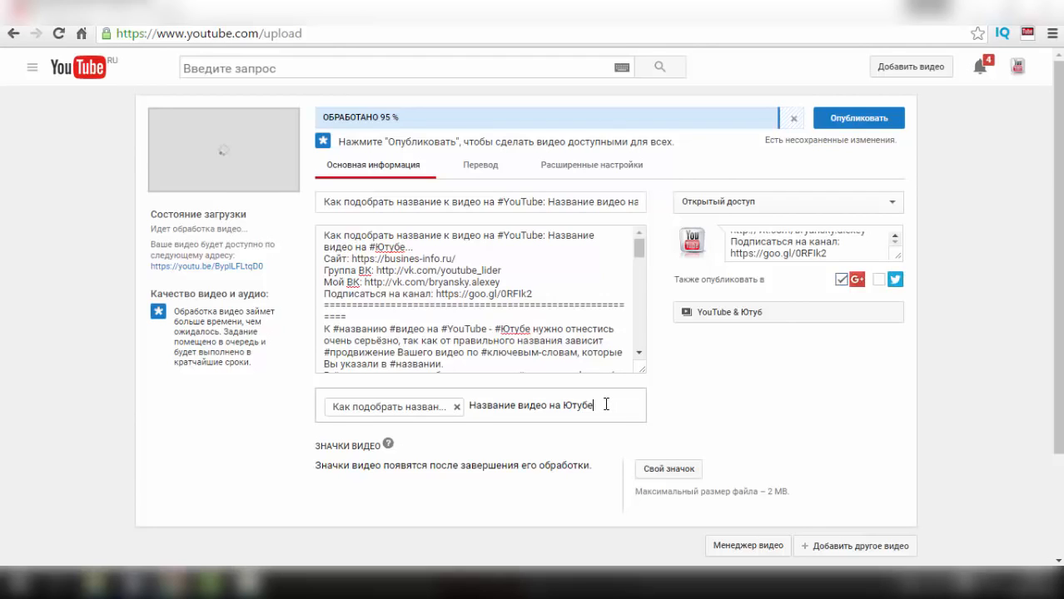
{"action": "key", "text": "Return"}
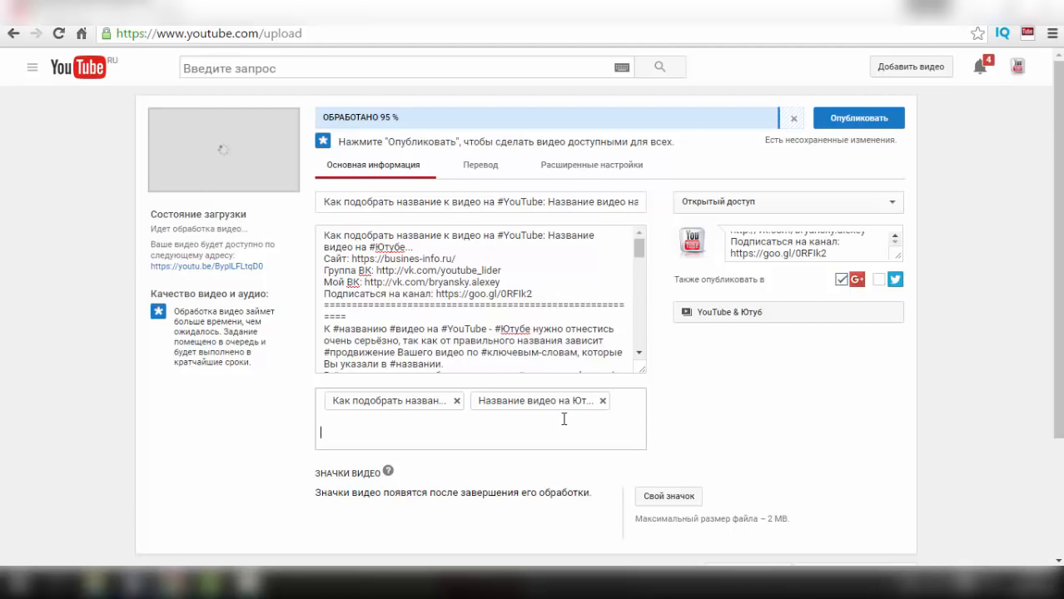
In the WordPad document, copy the whole list under "ТЕГИ:", from "Продвижение на YouTube" through "Ютуб"
{"action": "key", "text": "alt+Tab"}
{"action": "scroll", "coordinate": [562, 420], "scroll_direction": "down", "scroll_amount": 11}
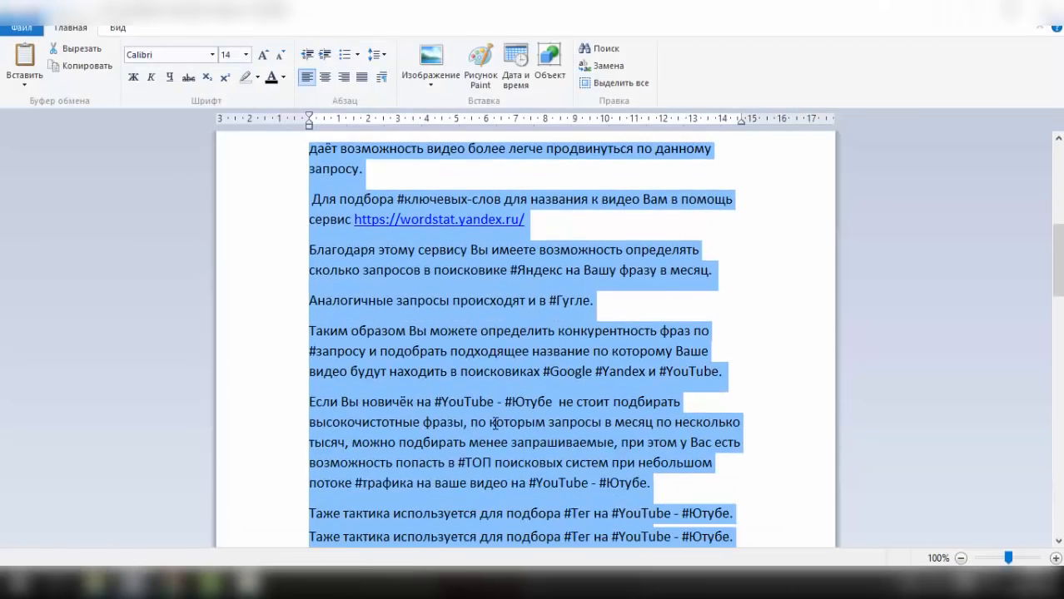
{"action": "scroll", "coordinate": [495, 424], "scroll_direction": "down", "scroll_amount": 10}
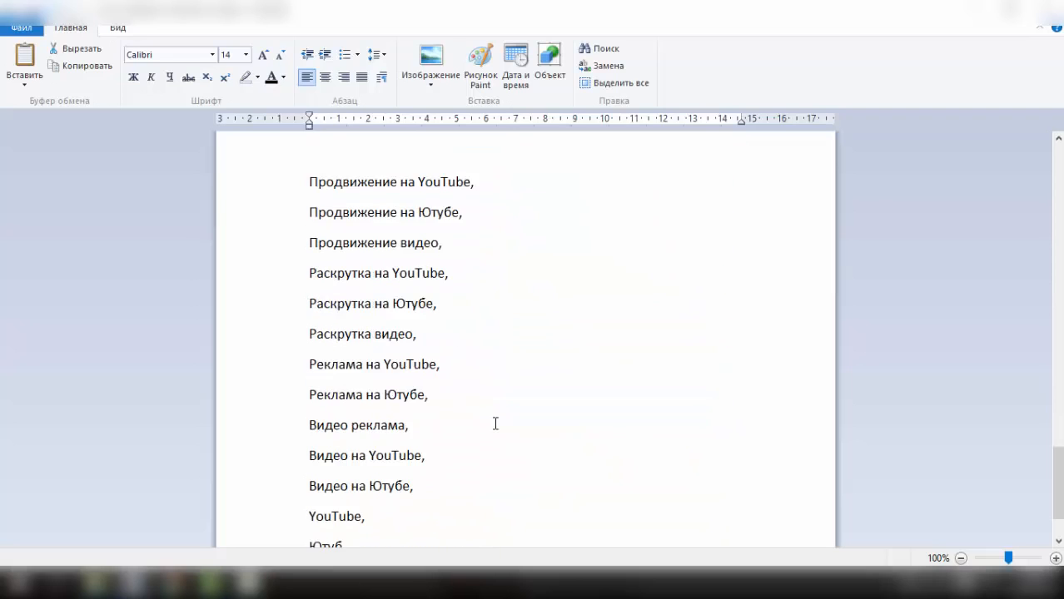
{"action": "scroll", "coordinate": [496, 424], "scroll_direction": "up", "scroll_amount": 3}
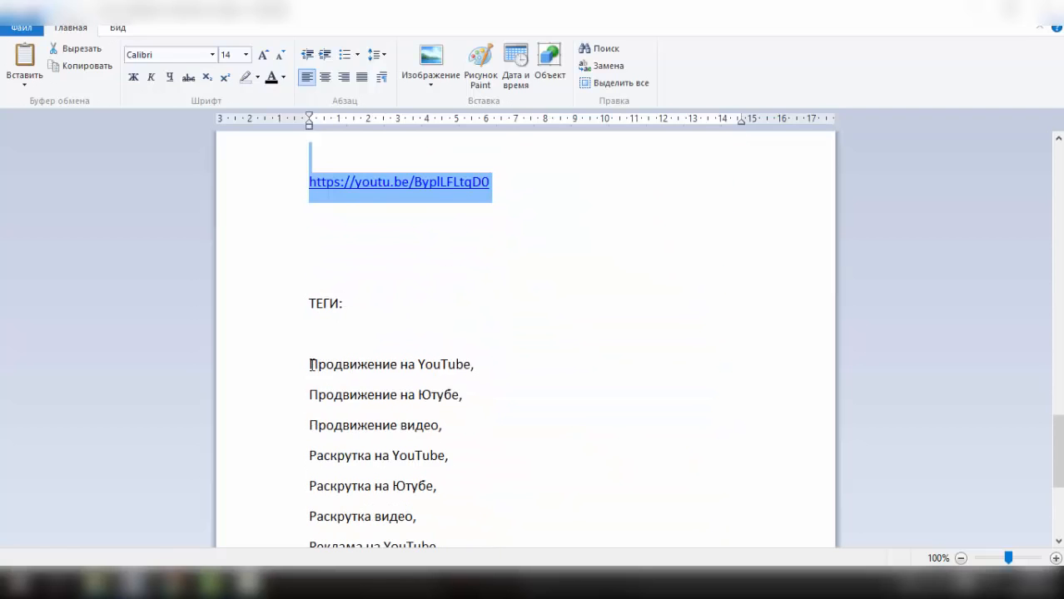
{"action": "left_click_drag", "start_coordinate": [303, 365], "coordinate": [440, 449]}
{"action": "scroll", "coordinate": [570, 407], "scroll_direction": "up", "scroll_amount": 2}
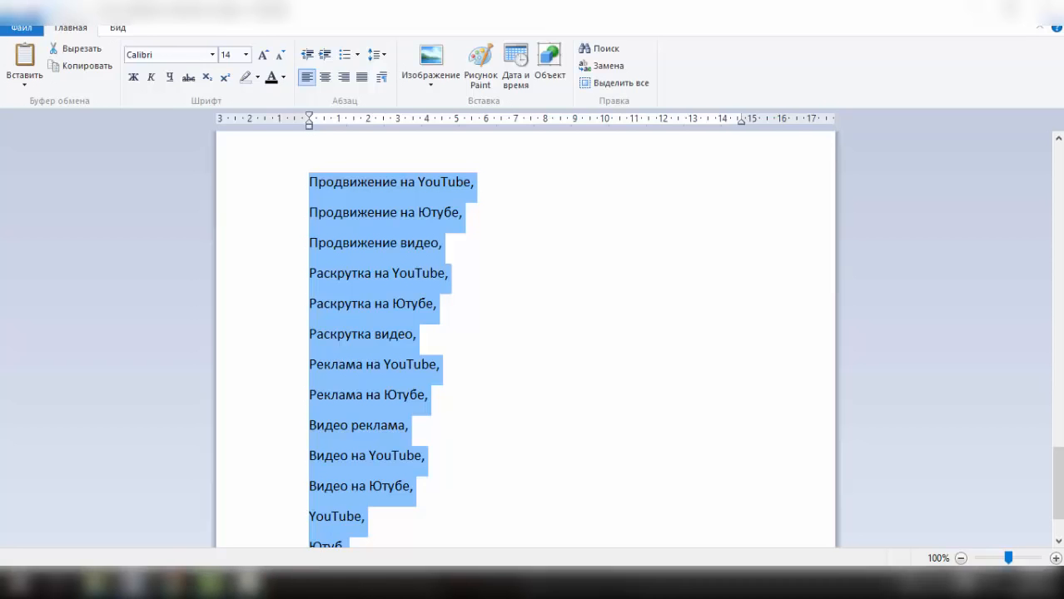
Return to the YouTube upload page and paste the copied tag list after the two existing tags
{"action": "left_click", "coordinate": [173, 581]}
{"action": "left_click", "coordinate": [344, 437]}
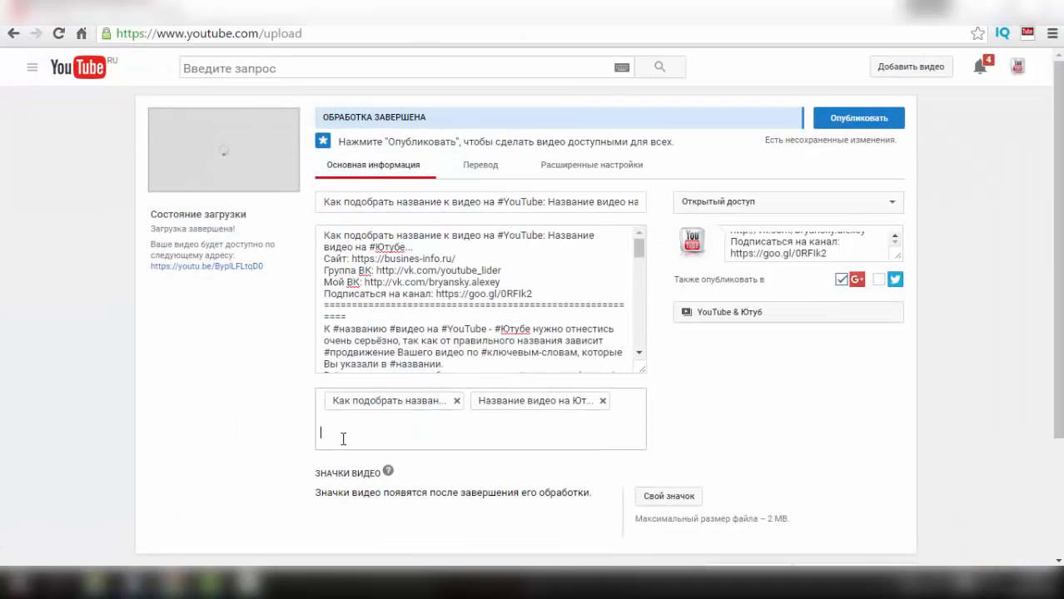
{"action": "key", "text": "ctrl+v"}
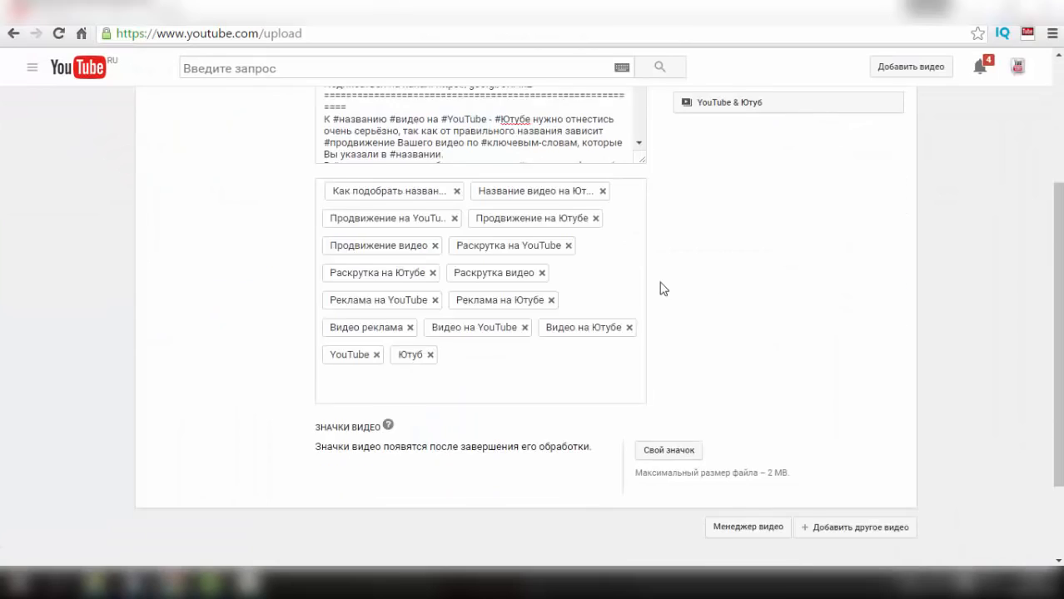
{"action": "scroll", "coordinate": [666, 293], "scroll_direction": "up", "scroll_amount": 2}
{"action": "scroll", "coordinate": [672, 304], "scroll_direction": "down", "scroll_amount": 1}
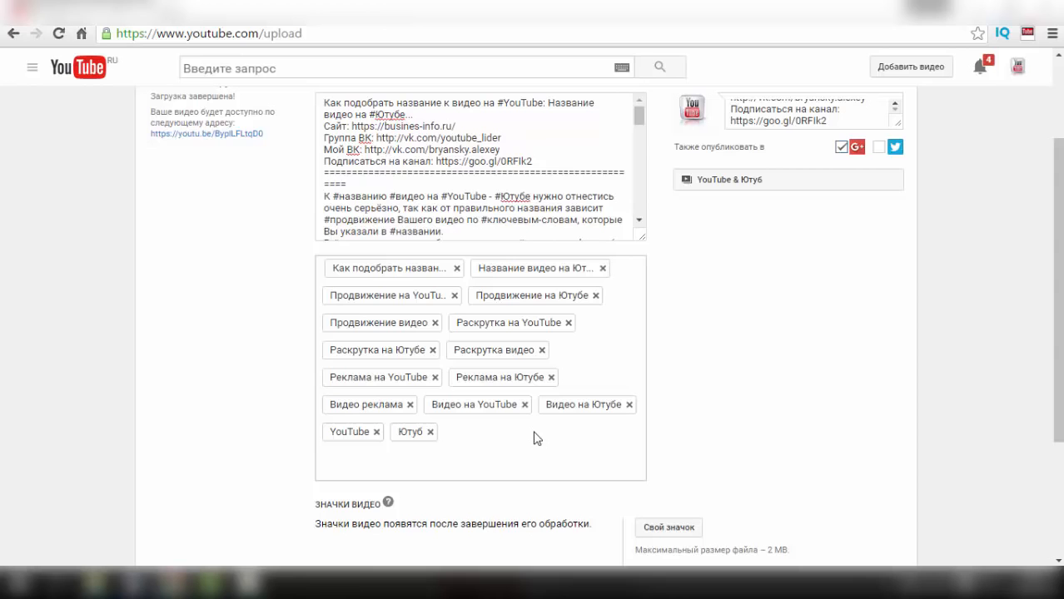
{"action": "scroll", "coordinate": [649, 383], "scroll_direction": "up", "scroll_amount": 2}
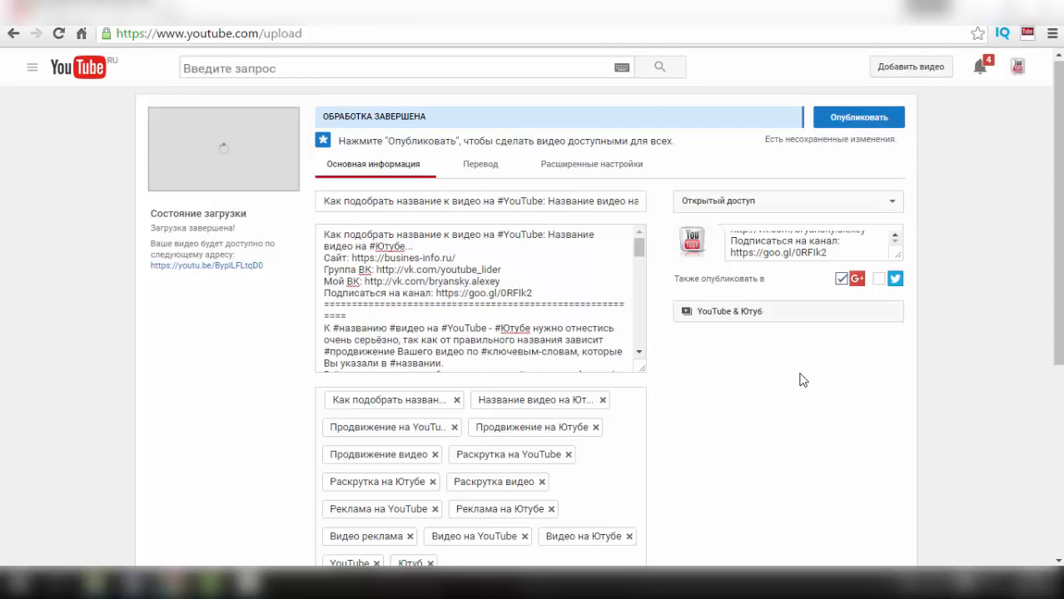
Upload image 04 from the folder "ФОТО ДЛЯ ВИДЕО" as the video's custom thumbnail
{"action": "scroll", "coordinate": [799, 378], "scroll_direction": "down", "scroll_amount": 4}
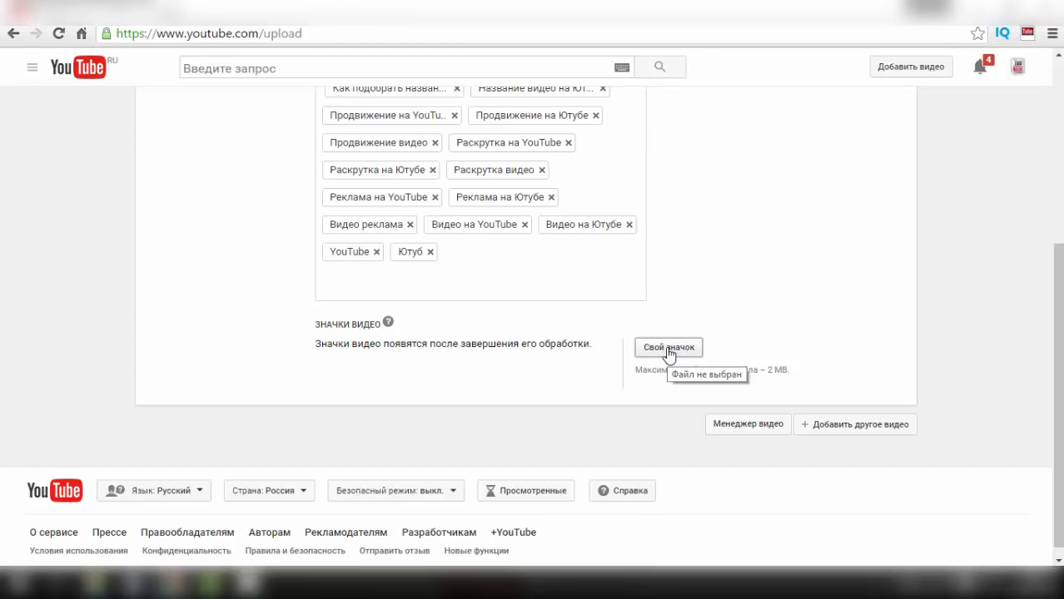
{"action": "left_click", "coordinate": [669, 350]}
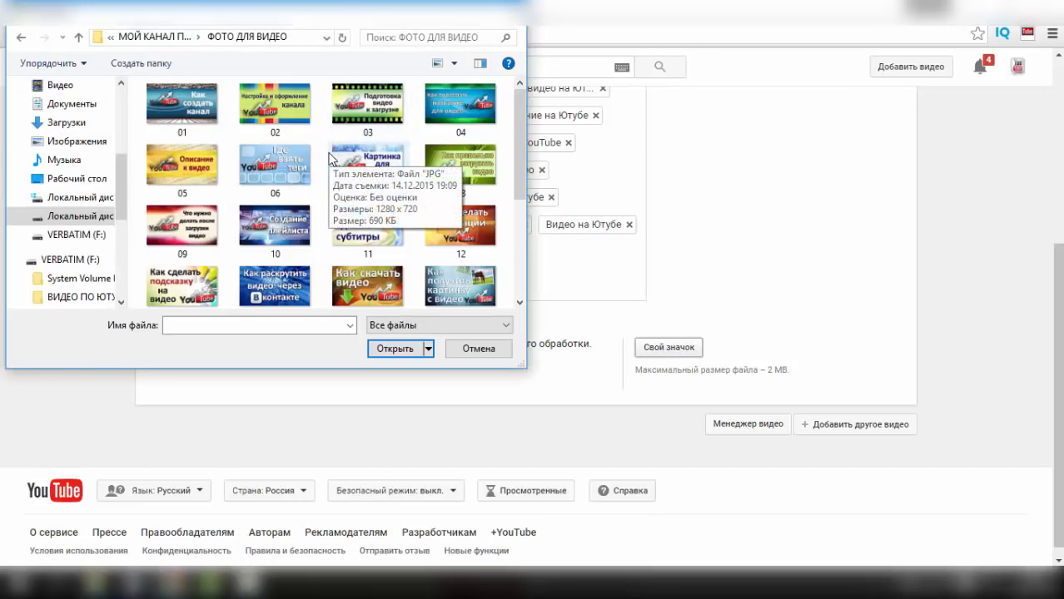
{"action": "double_click", "coordinate": [456, 106]}
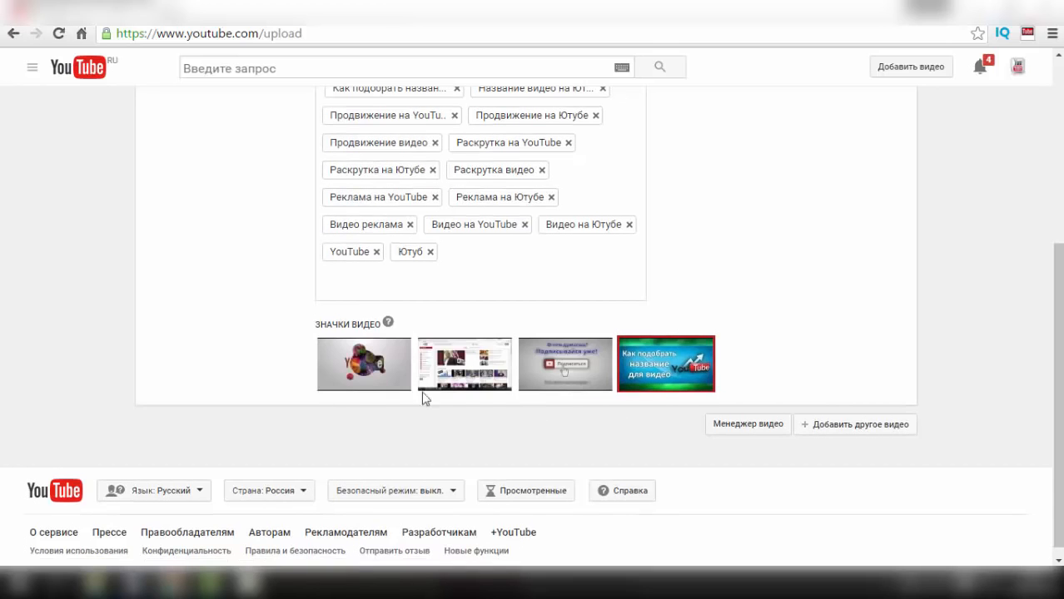
Go to the Video Manager, view the editing options of the newly uploaded draft video, and publish it
{"action": "mouse_move", "coordinate": [562, 364]}
{"action": "scroll", "coordinate": [744, 255], "scroll_direction": "up", "scroll_amount": 2}
{"action": "scroll", "coordinate": [742, 259], "scroll_direction": "up", "scroll_amount": 2}
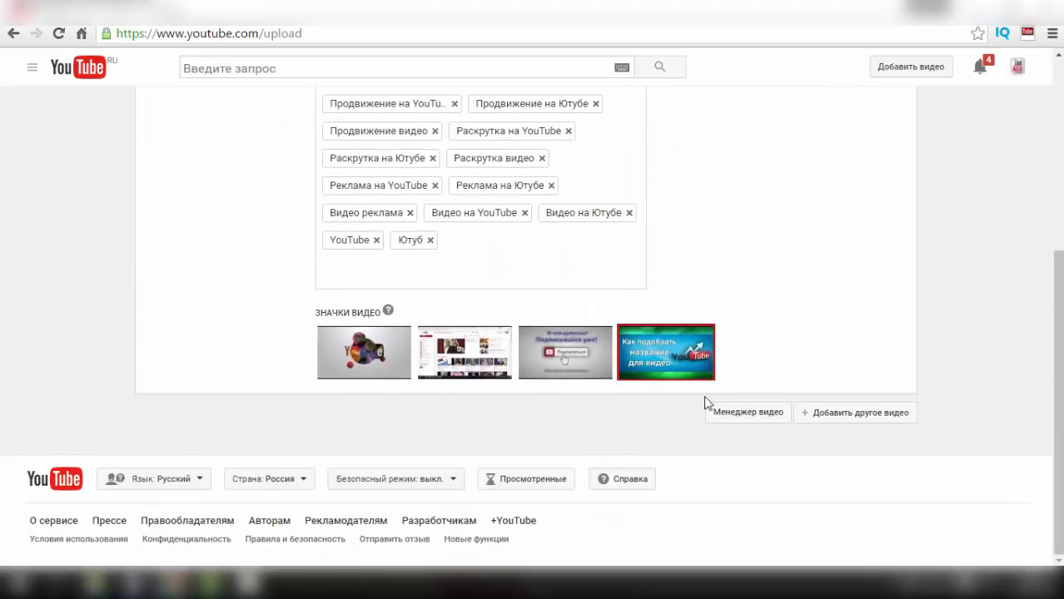
{"action": "left_click", "coordinate": [738, 415]}
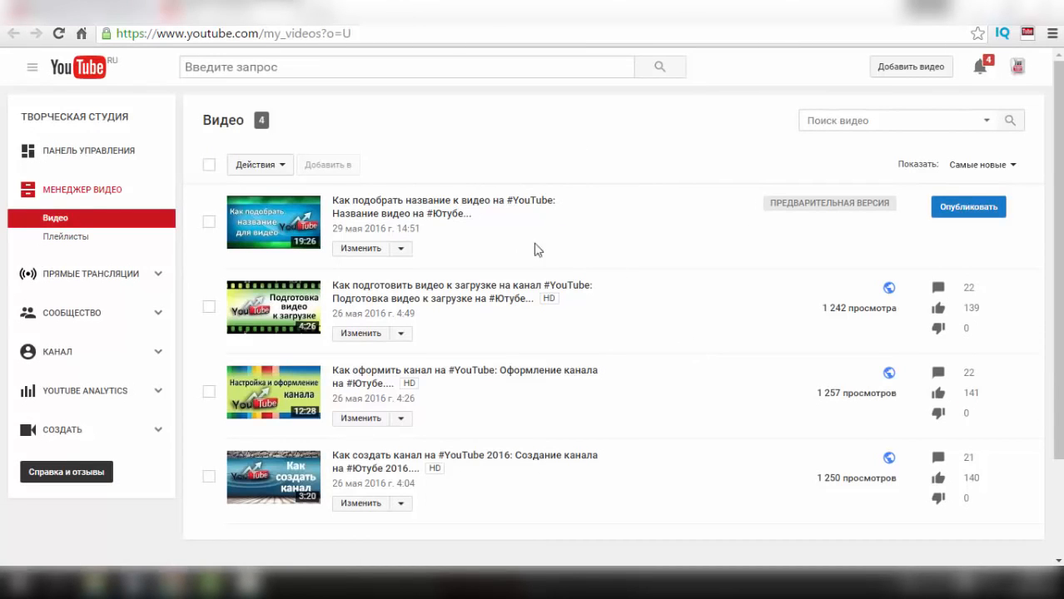
{"action": "left_click", "coordinate": [400, 249]}
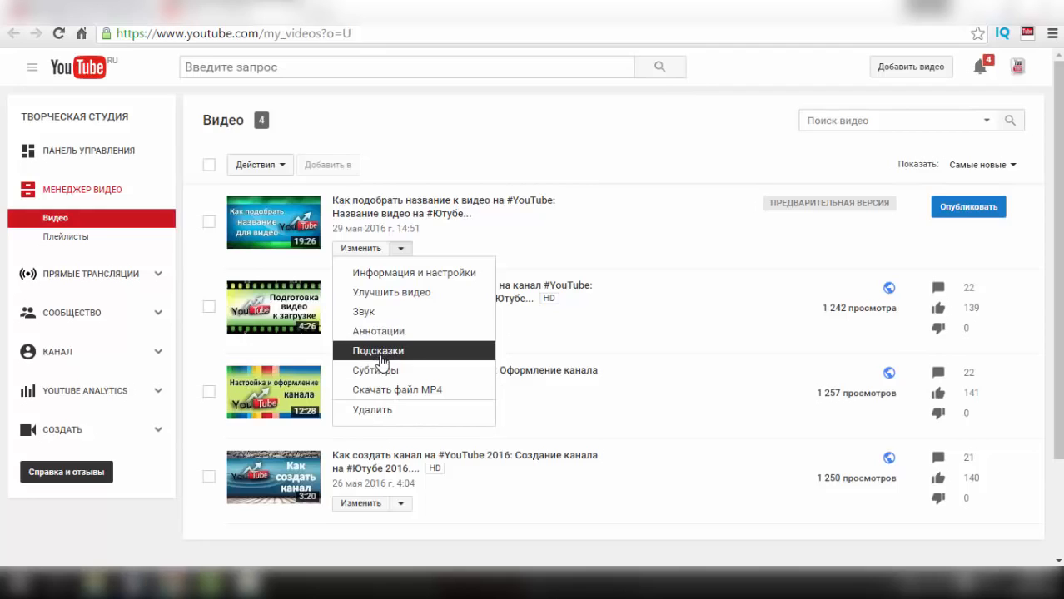
{"action": "left_click", "coordinate": [969, 208]}
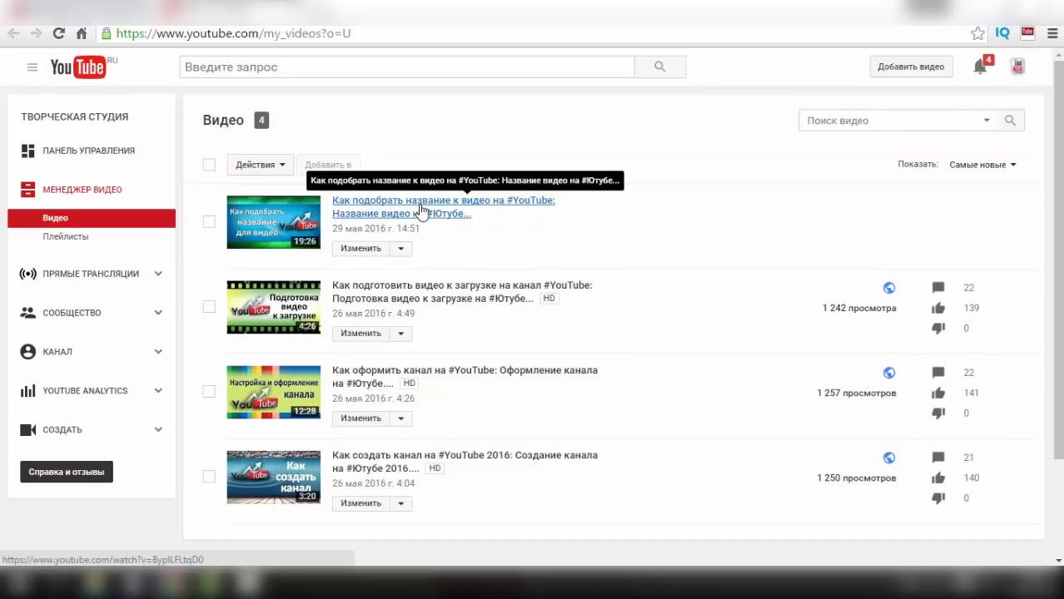
Open the published video's watch page and pause its playback
{"action": "left_click", "coordinate": [422, 212]}
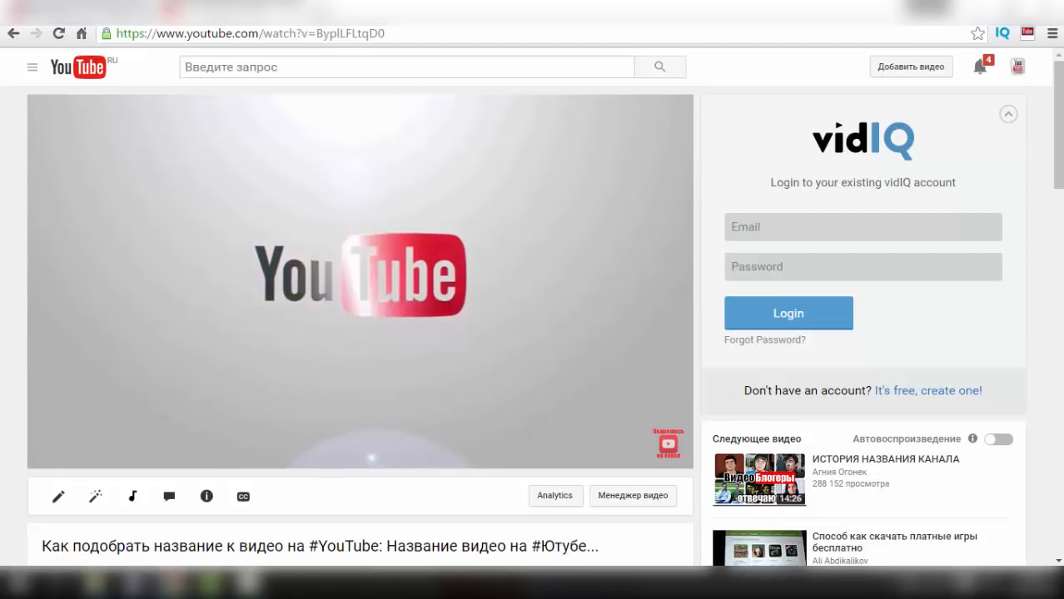
{"action": "left_click", "coordinate": [495, 286]}
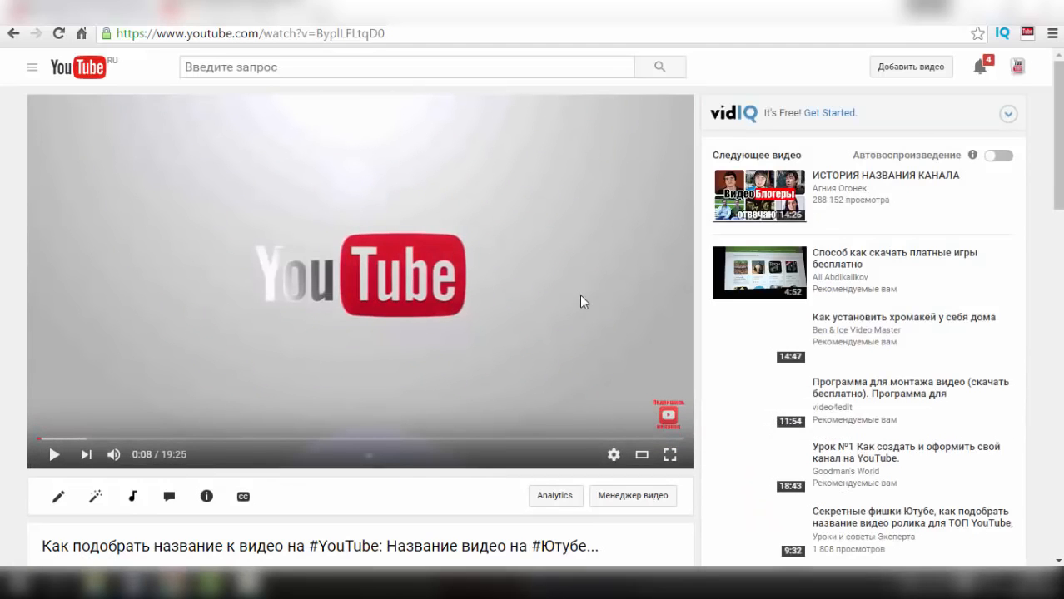